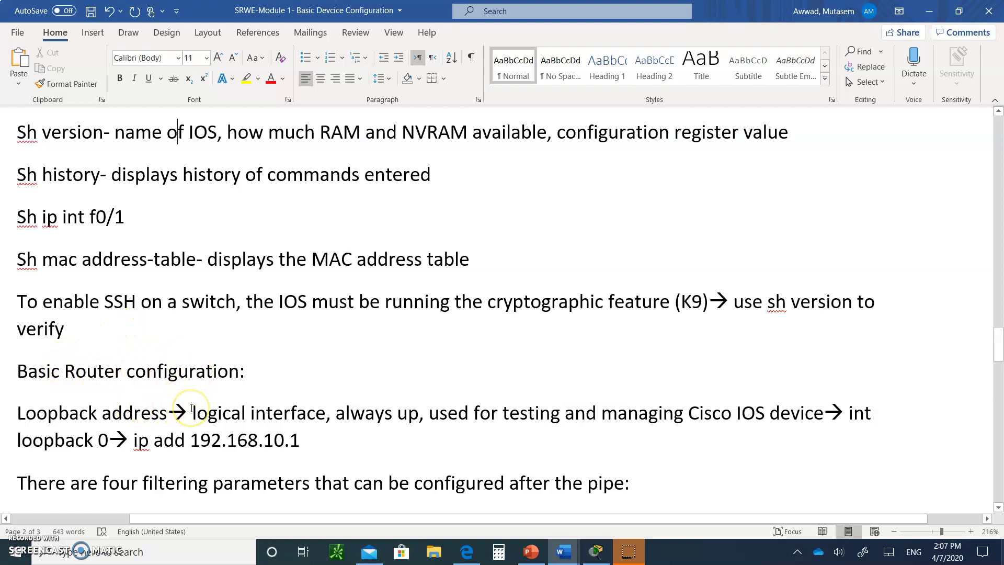
# Scroll the Word notes down to the section, include, exclude and begin filter bullets.
pyautogui.scroll(-4, 191, 408)
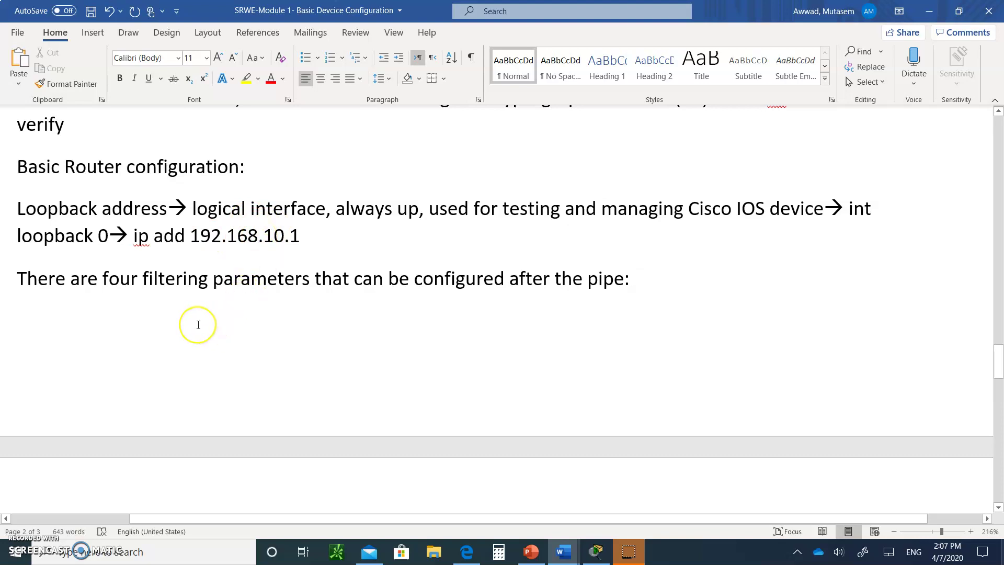
pyautogui.scroll(-3, 198, 325)
pyautogui.scroll(2, 198, 325)
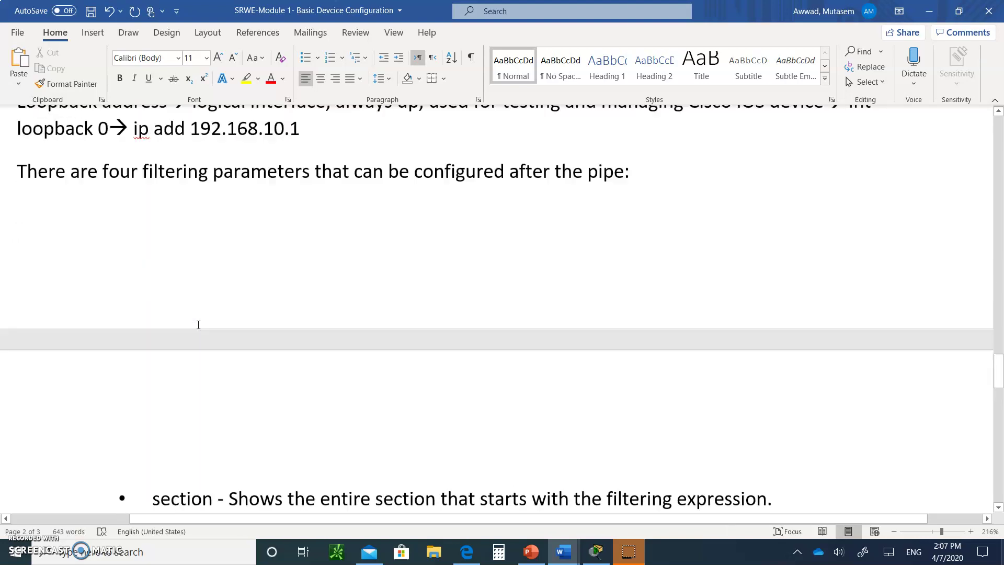
pyautogui.scroll(-3, 198, 324)
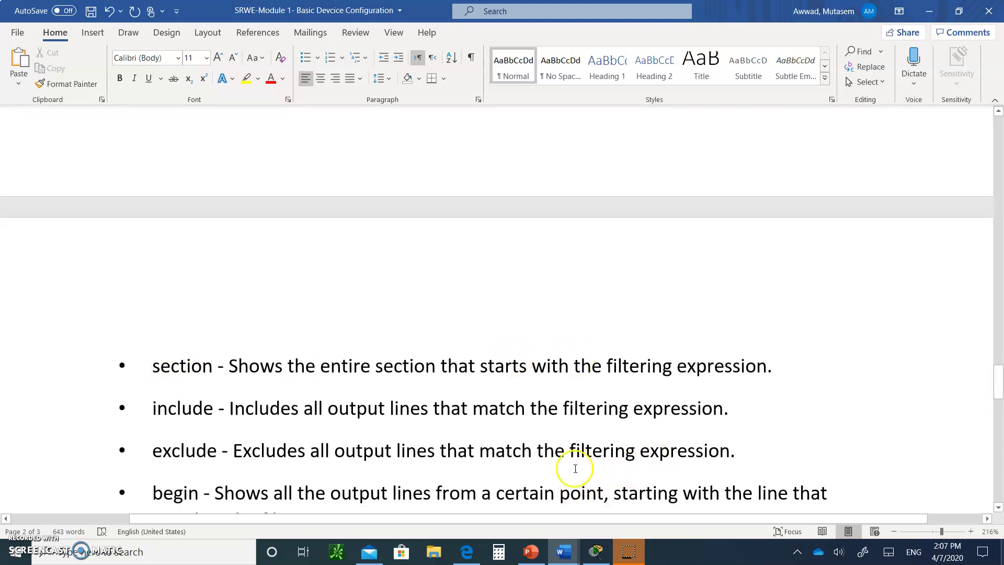
pyautogui.scroll(-2, 573, 468)
pyautogui.scroll(-1, 573, 469)
# Add a new bullet containing the example command 'sh running-config | begin line vty 0 4'.
pyautogui.click(492, 379)
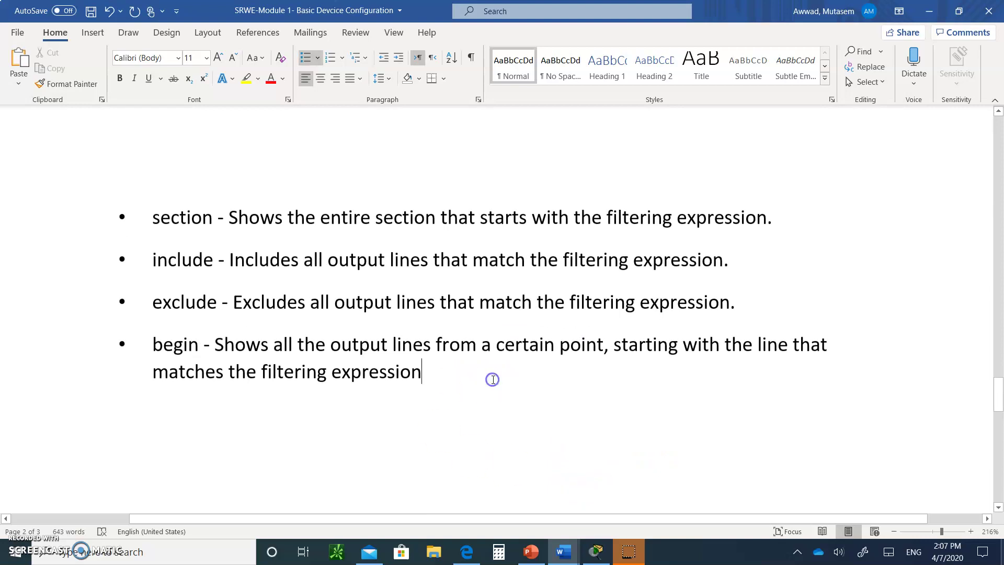
pyautogui.press('Return')
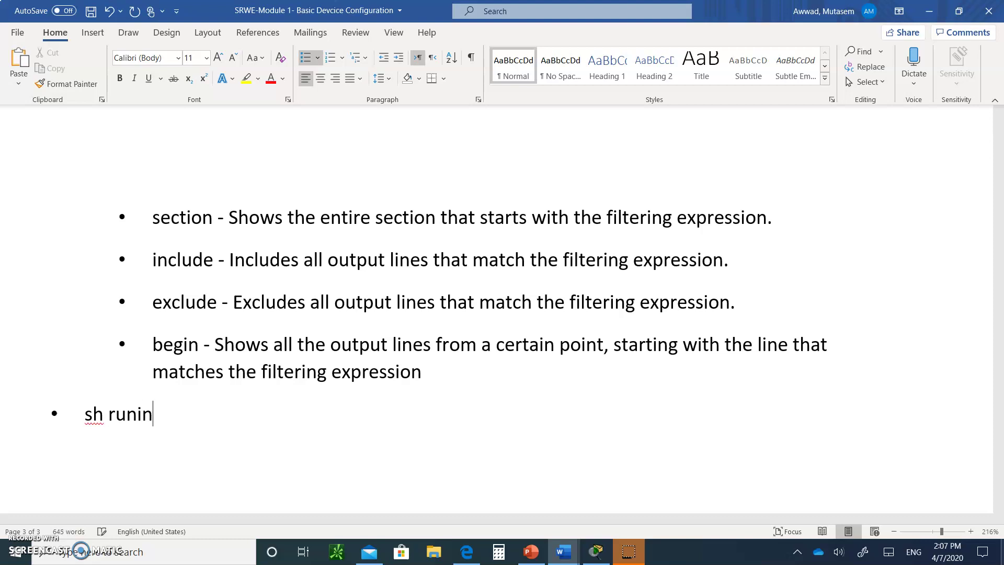
pyautogui.write('sh runing')
pyautogui.press('BackSpace')
pyautogui.press('BackSpace')
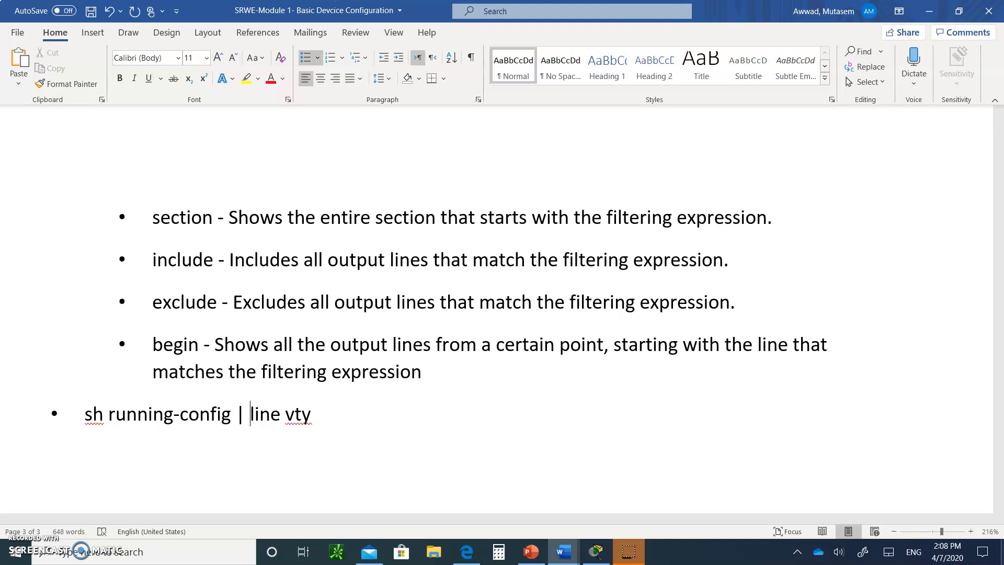
pyautogui.write('begin')
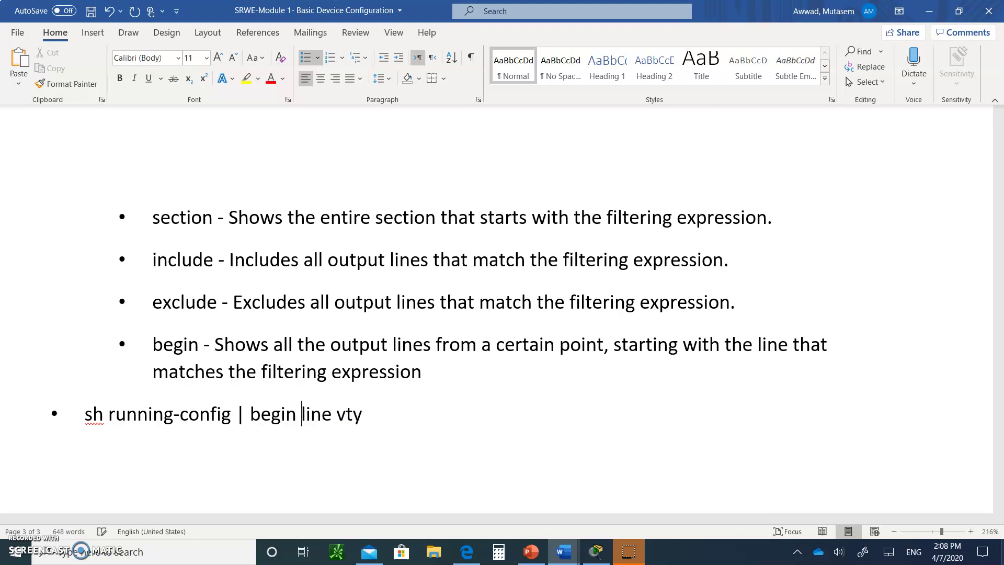
pyautogui.press('End')
pyautogui.press('Return')
pyautogui.press('Return')
pyautogui.press('BackSpace')
pyautogui.press('End')
pyautogui.write('0')
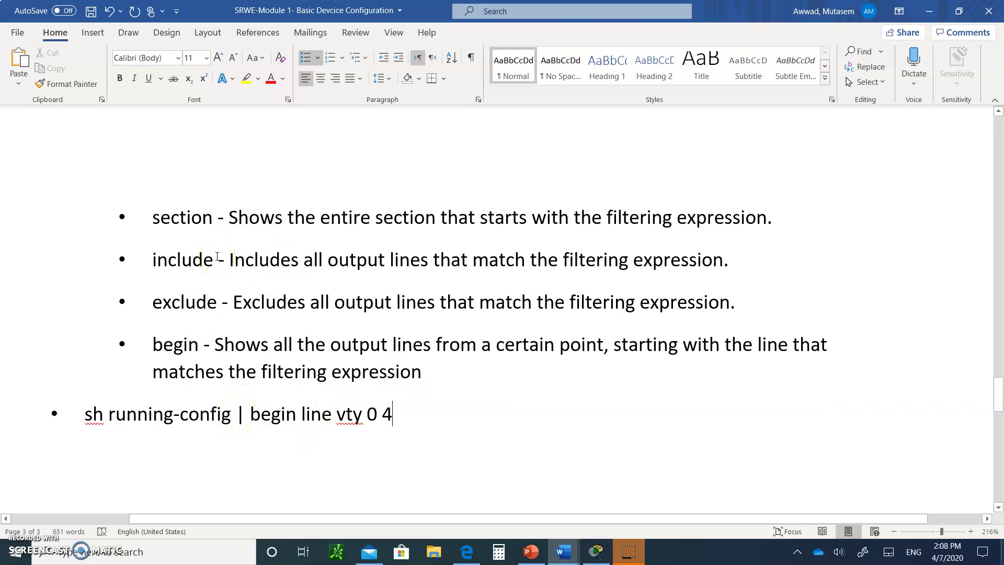
# Bring the management VLAN task notes up alongside Packet Tracer.
pyautogui.click(595, 551)
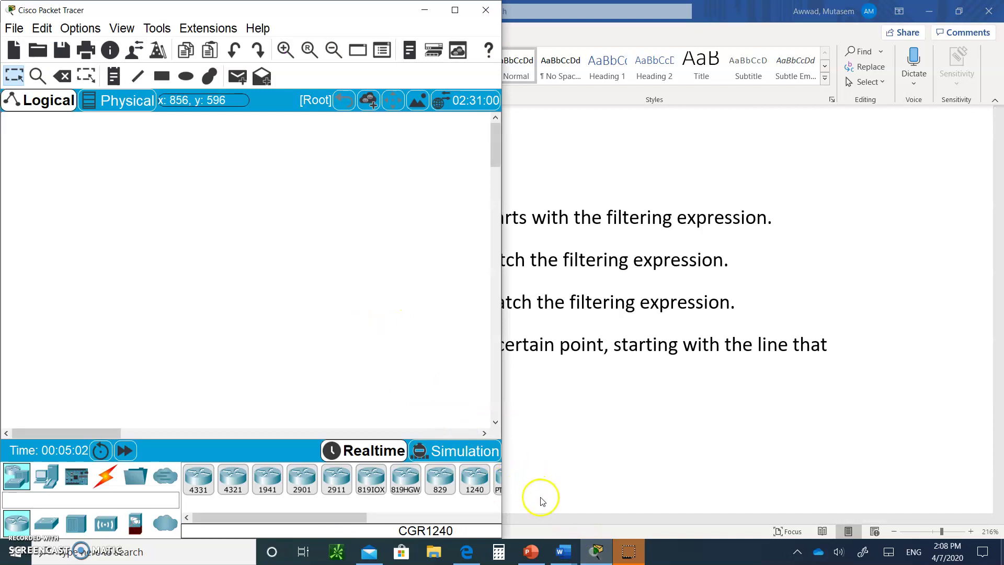
pyautogui.click(563, 551)
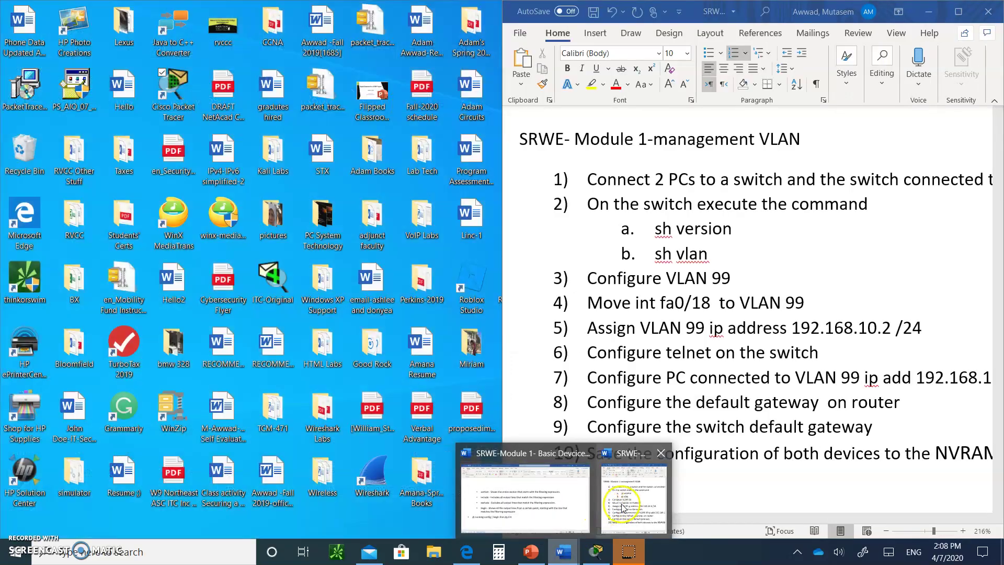
pyautogui.click(607, 511)
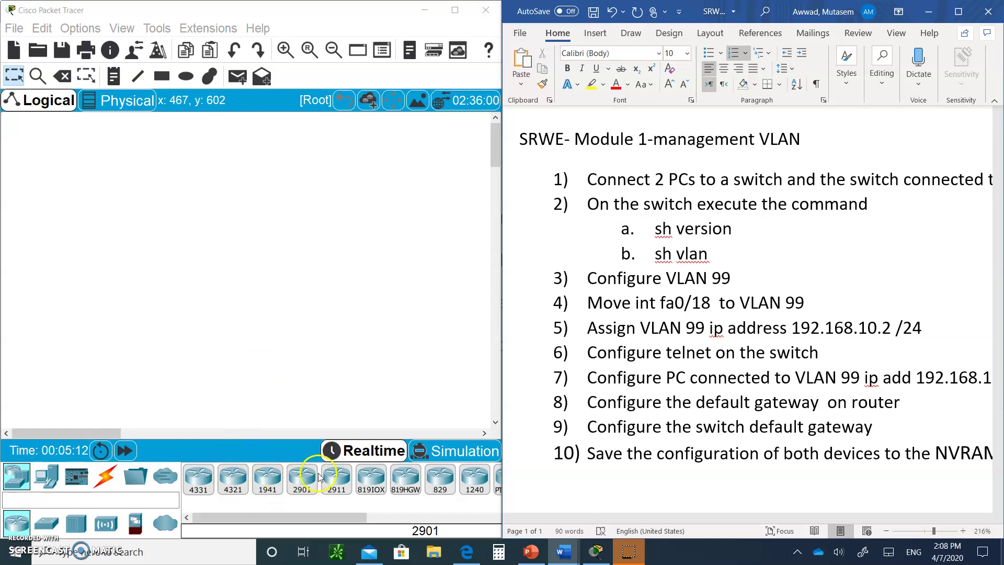
# Place a 1941 router on the canvas and rename it R1.
pyautogui.click(266, 486)
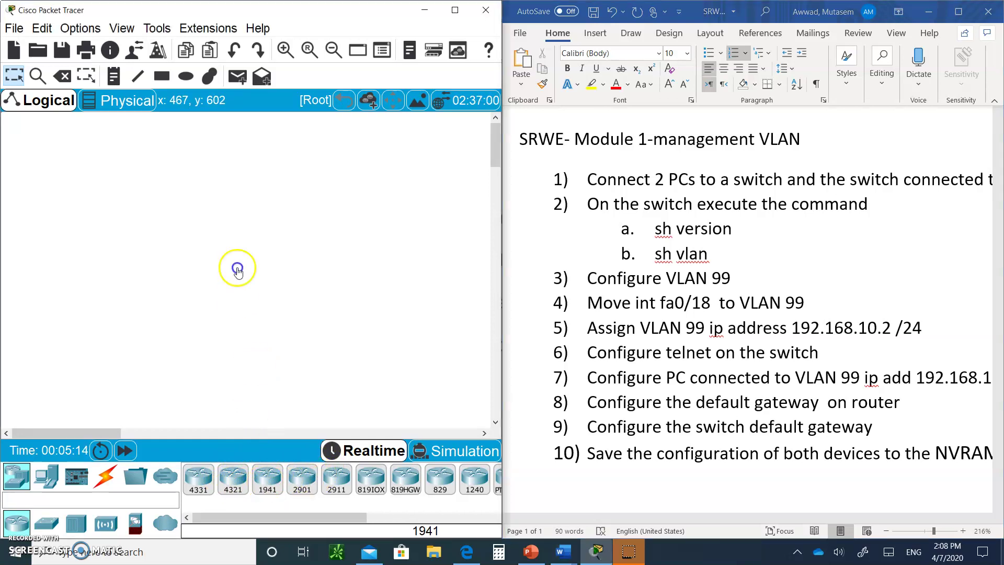
pyautogui.click(239, 166)
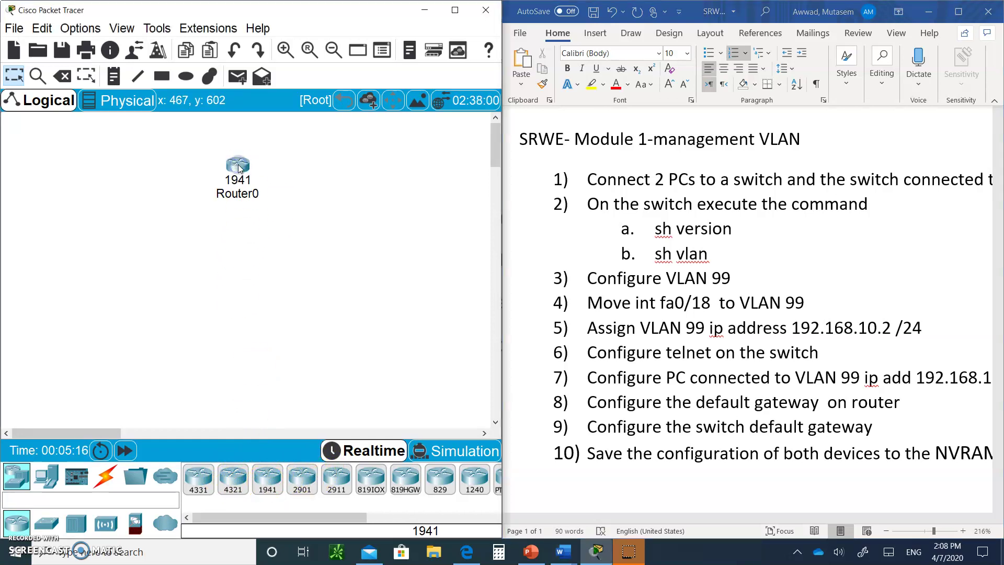
pyautogui.click(245, 194)
pyautogui.click(272, 198)
pyautogui.press('BackSpace')
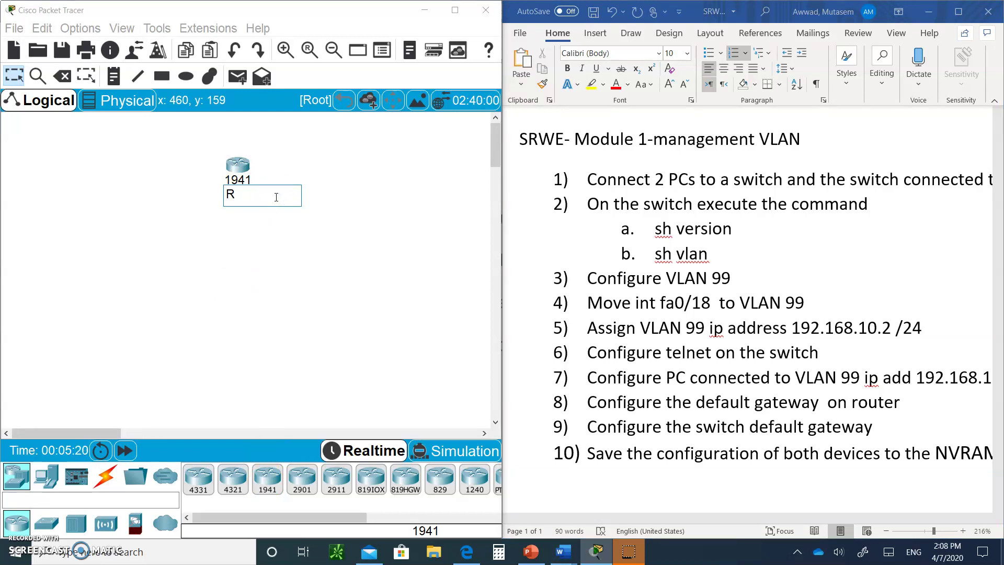
pyautogui.click(146, 280)
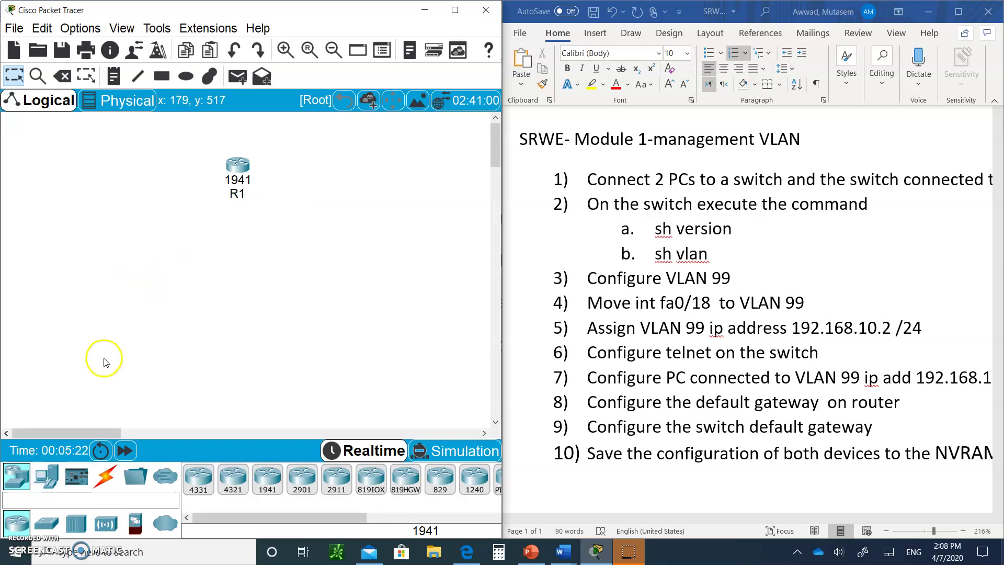
# Place a 2960 switch below and left of R1.
pyautogui.click(46, 520)
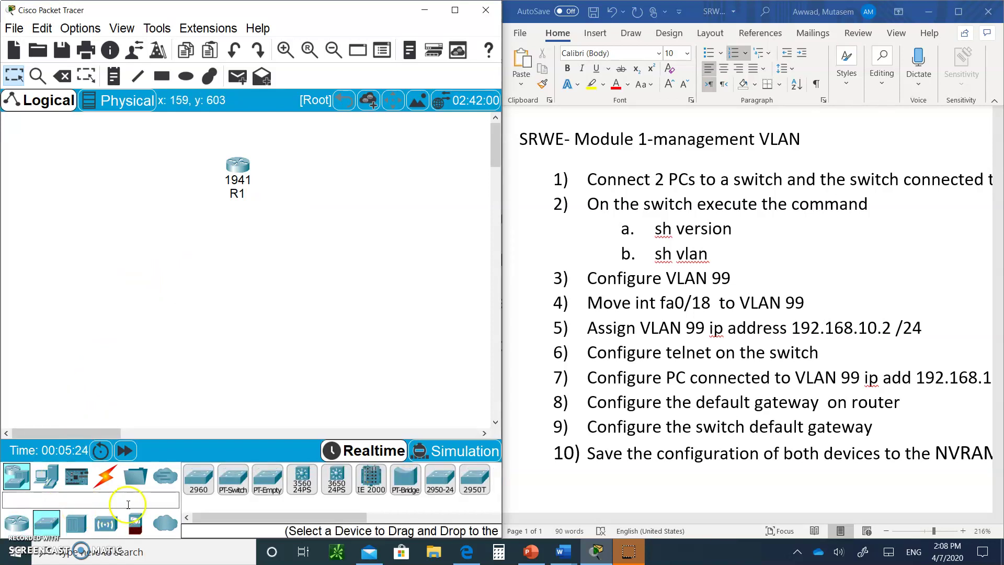
pyautogui.click(198, 479)
pyautogui.click(206, 377)
pyautogui.moveTo(207, 380); pyautogui.dragTo(177, 232)
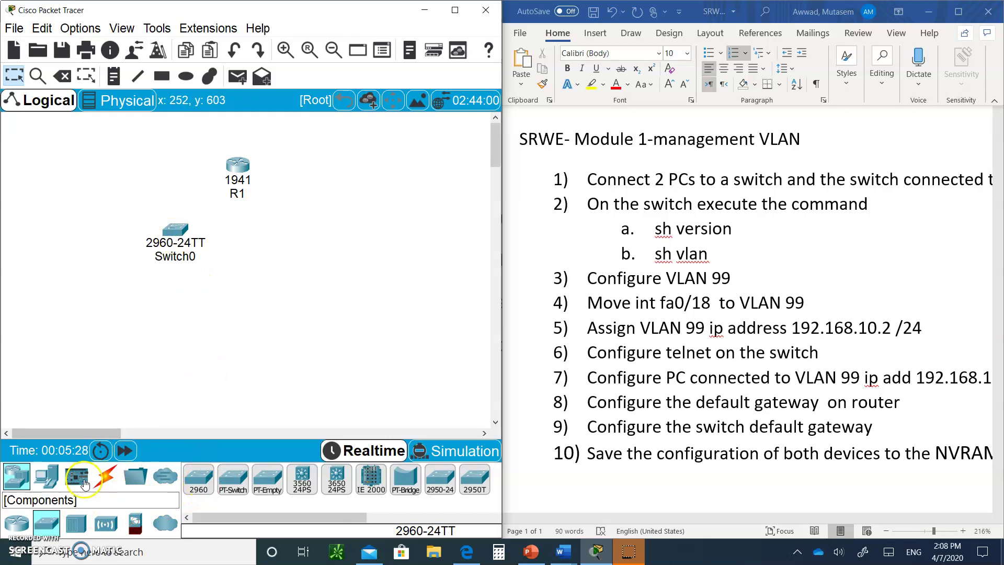
# Add two generic PCs, PC0 left of the switch and PC1 below it.
pyautogui.click(42, 478)
pyautogui.click(198, 488)
pyautogui.click(71, 281)
pyautogui.click(201, 479)
pyautogui.click(174, 337)
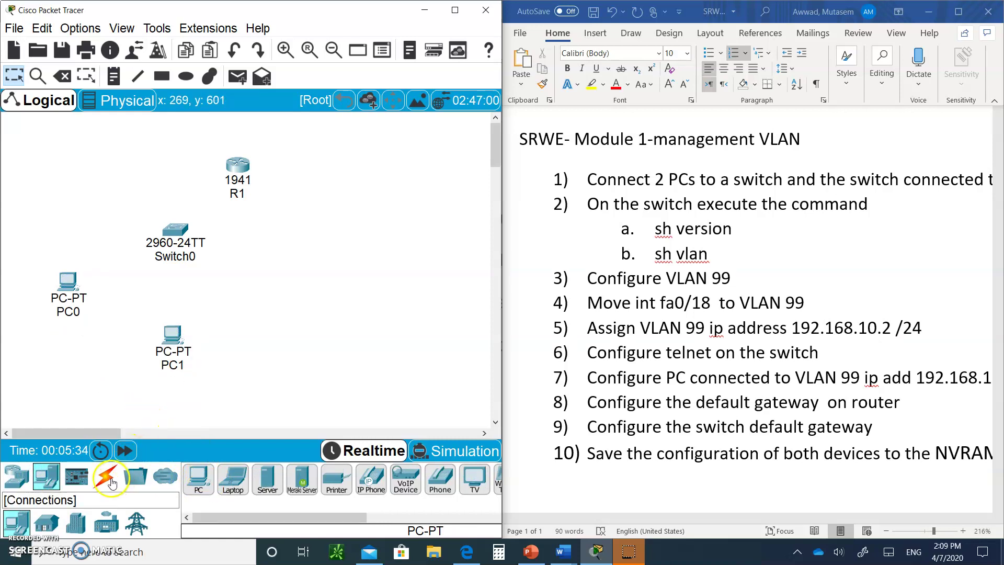
# Cable PC0's FastEthernet0 to Switch0 FastEthernet0/1 with copper straight-through.
pyautogui.click(106, 477)
pyautogui.click(268, 488)
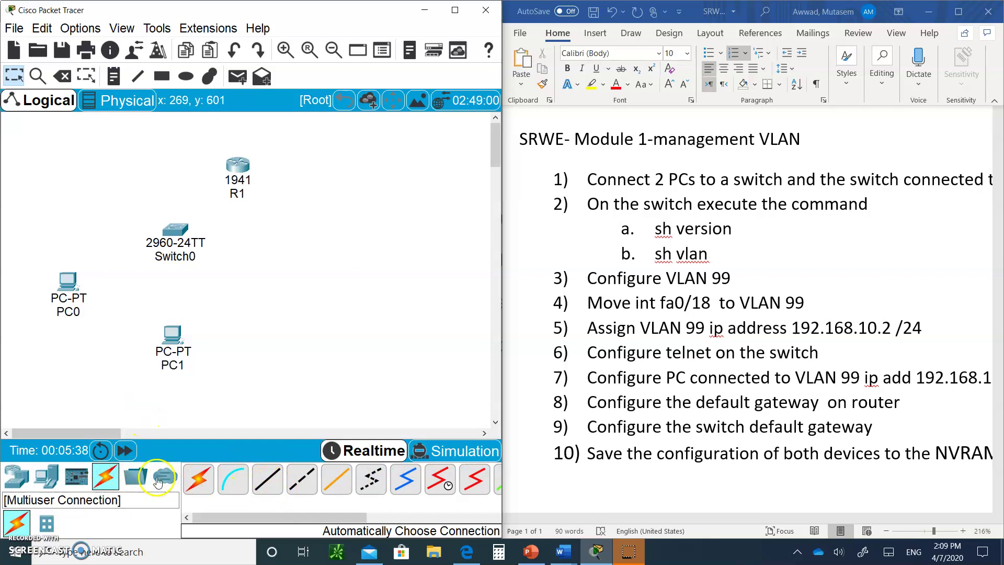
pyautogui.click(67, 280)
pyautogui.click(129, 341)
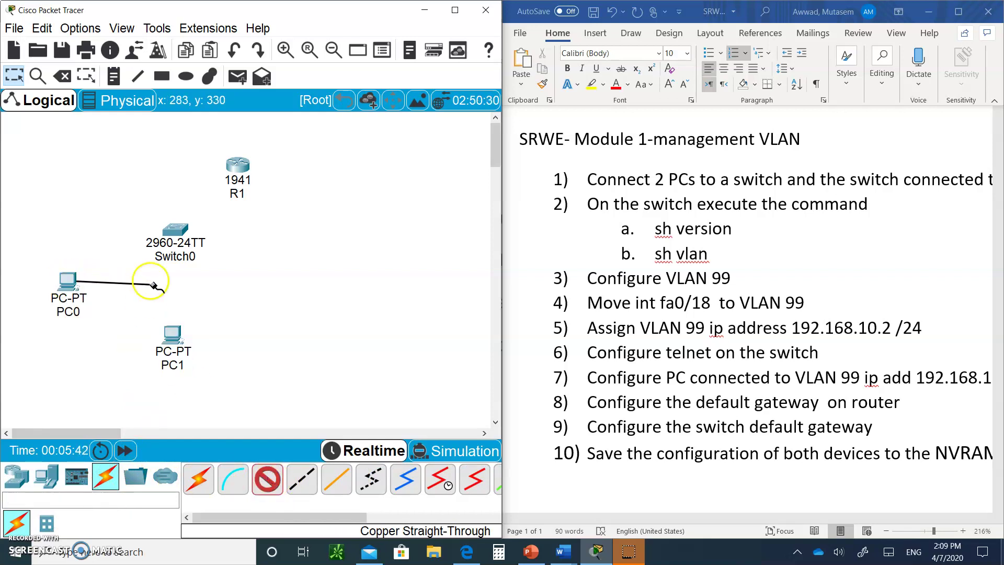
pyautogui.click(175, 229)
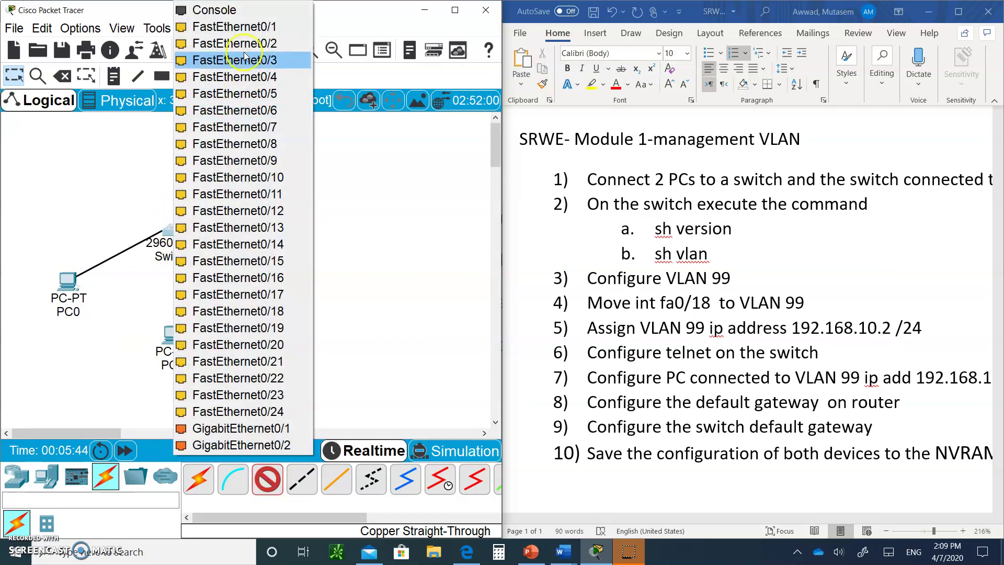
pyautogui.click(237, 26)
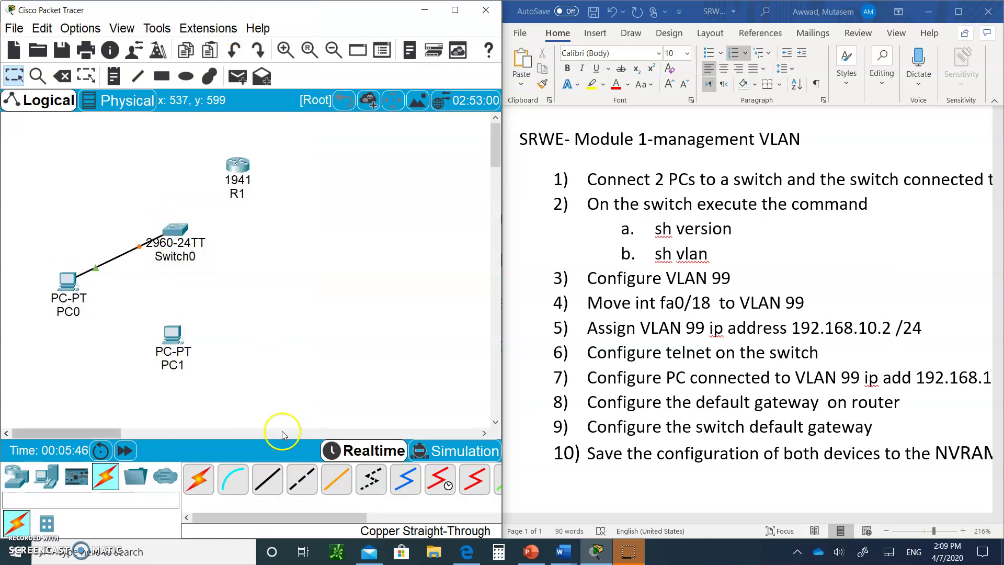
# Connect PC1's FastEthernet0 to Switch0 FastEthernet0/2 with a straight-through cable.
pyautogui.click(279, 407)
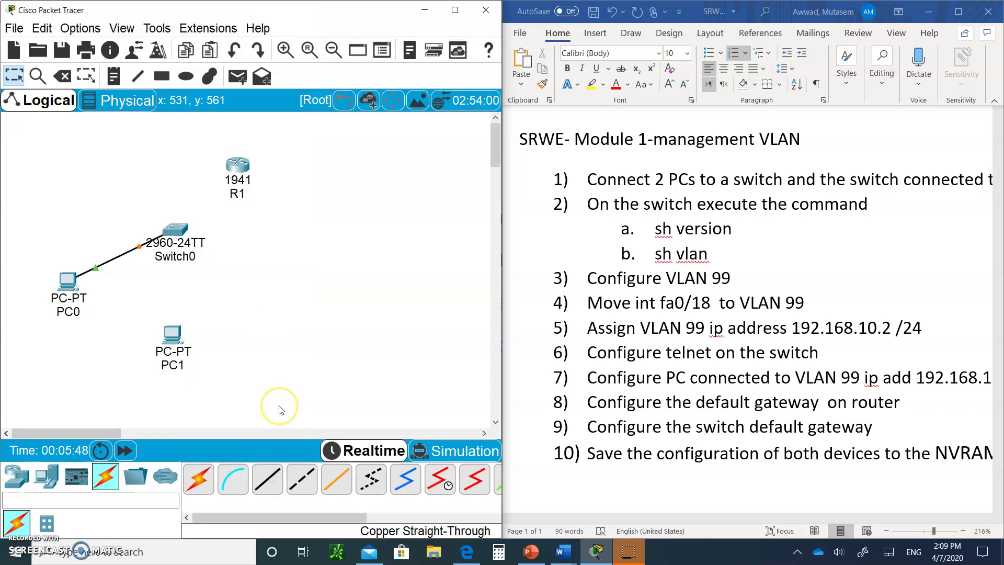
pyautogui.click(271, 489)
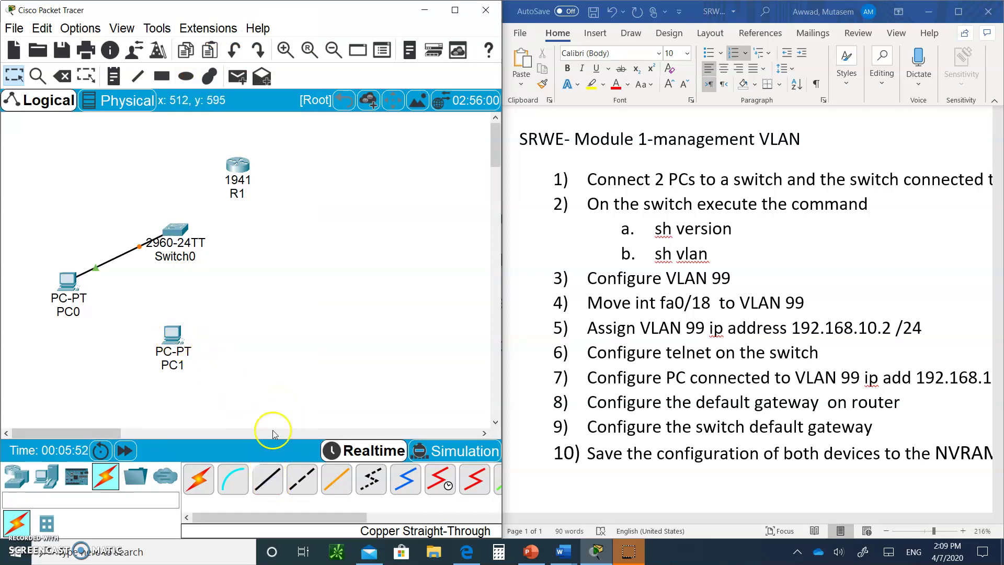
pyautogui.click(315, 469)
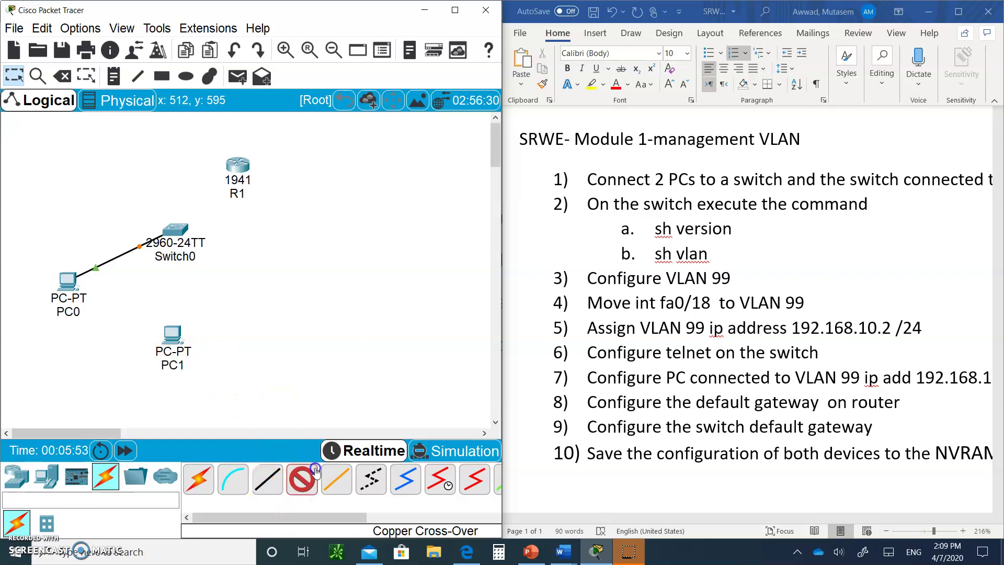
pyautogui.click(267, 476)
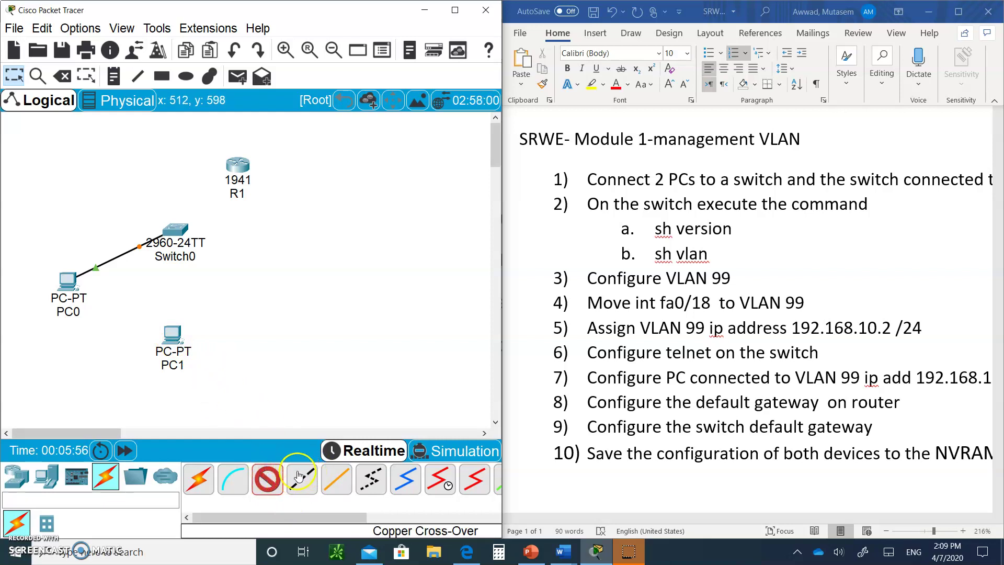
pyautogui.click(172, 334)
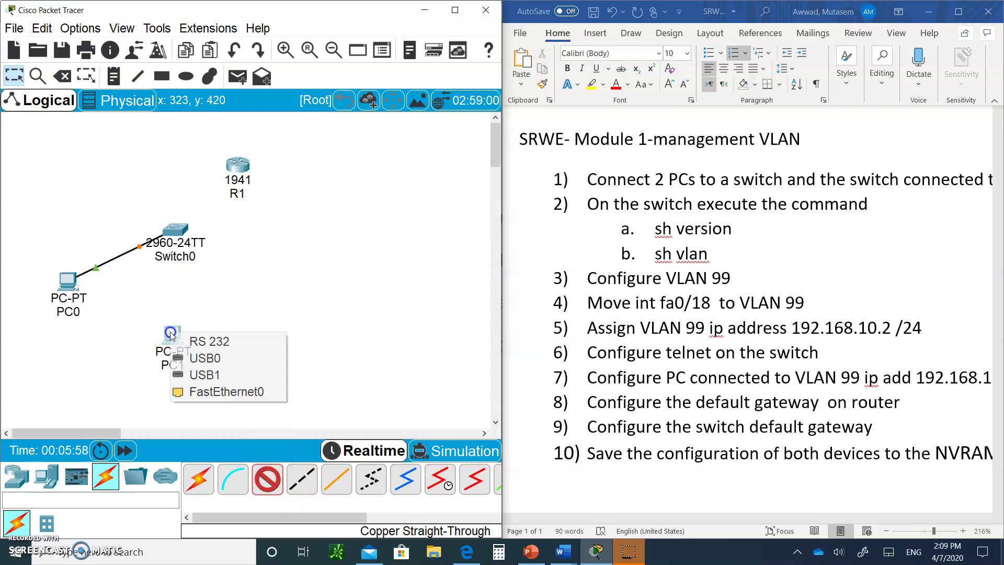
pyautogui.click(214, 391)
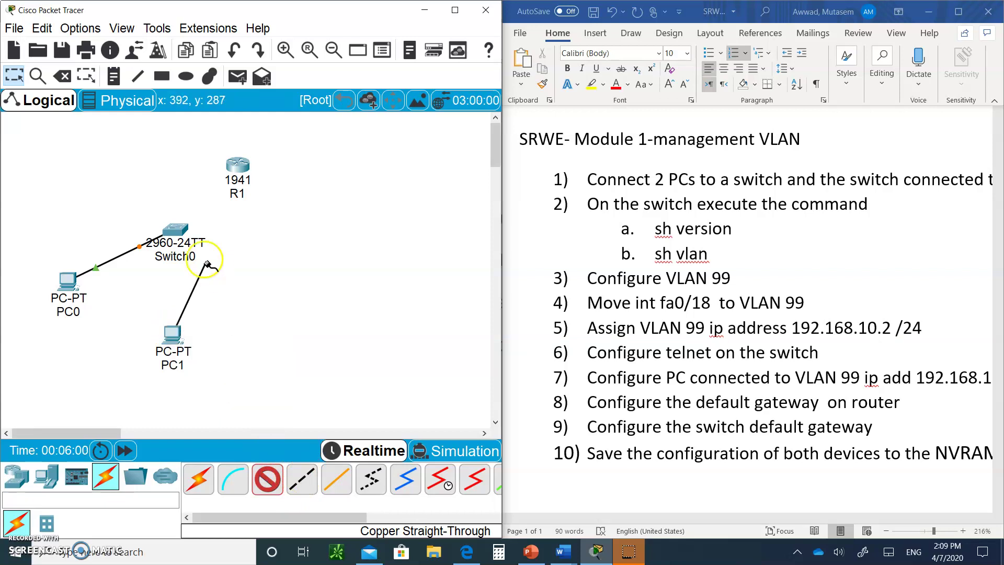
pyautogui.click(175, 234)
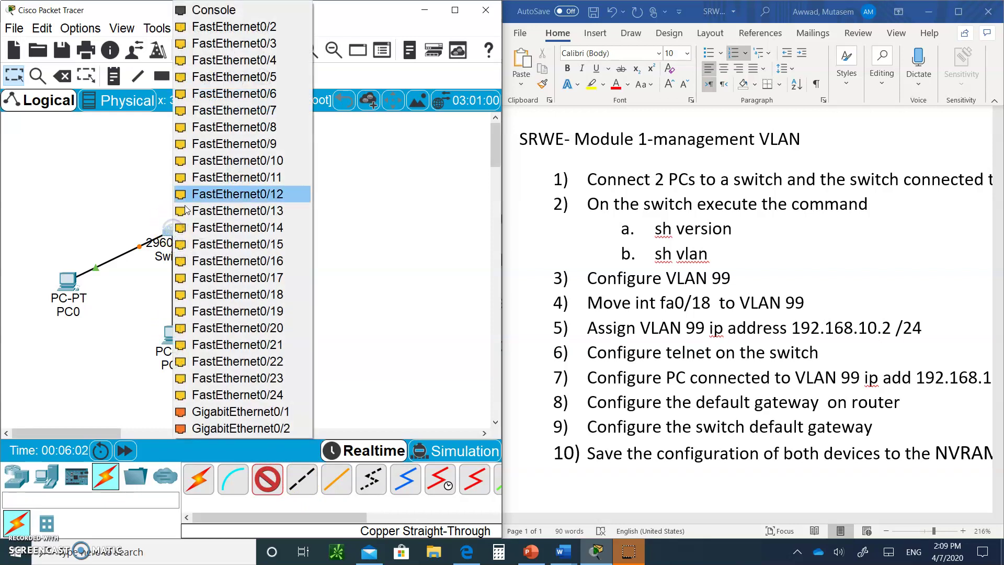
pyautogui.click(237, 32)
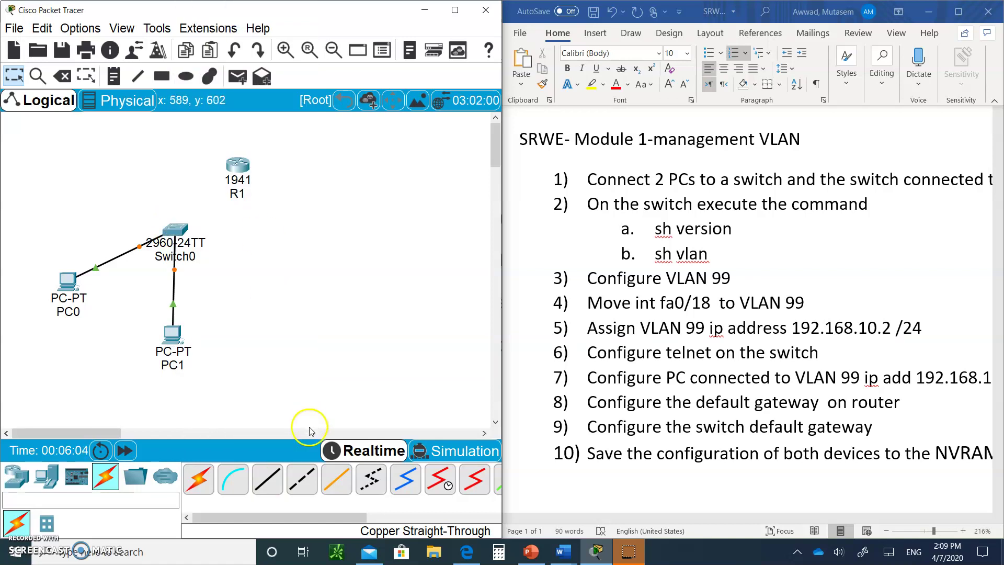
# Link Switch0 FastEthernet0/3 to R1 GigabitEthernet0/0 with a straight-through cable.
pyautogui.click(266, 477)
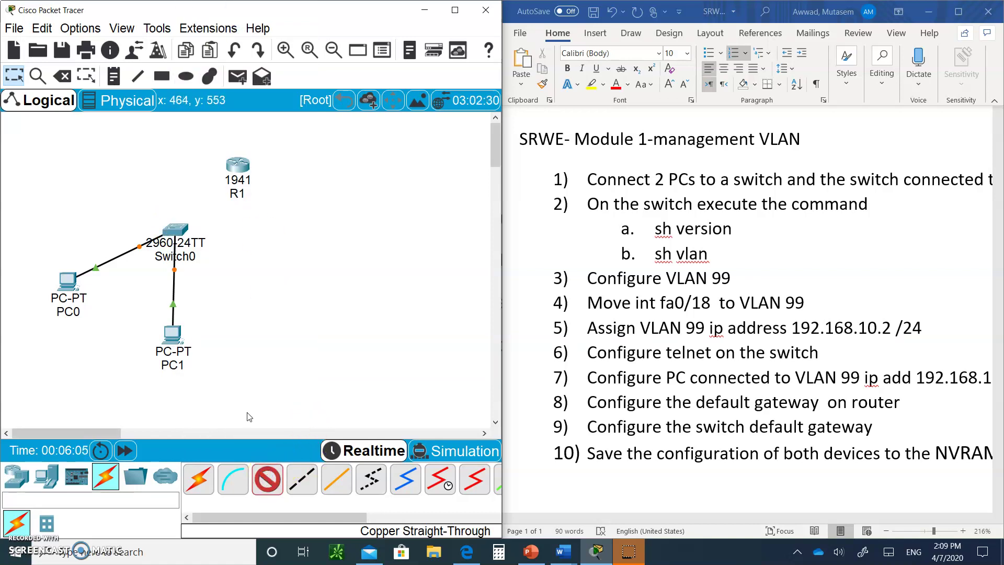
pyautogui.click(174, 229)
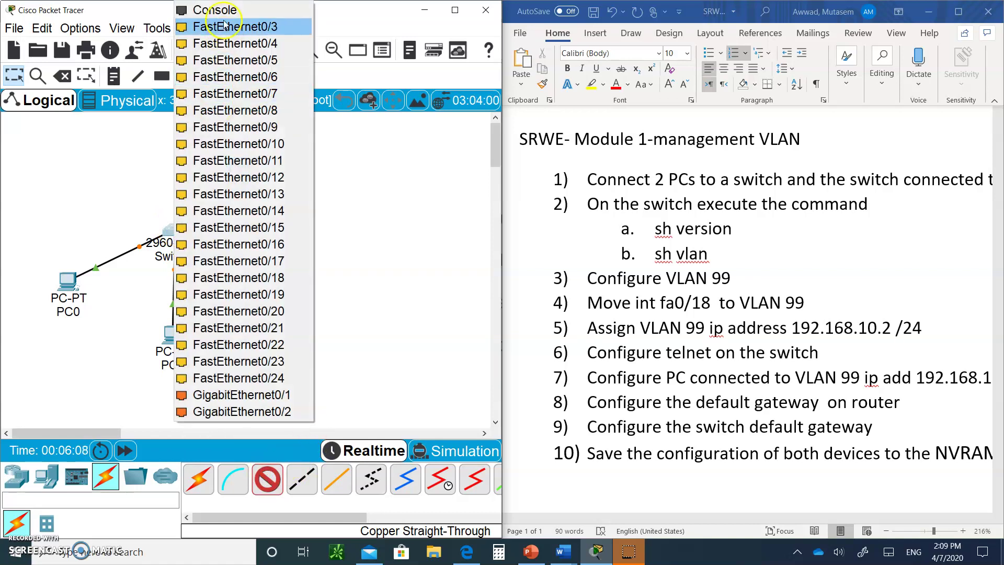
pyautogui.click(237, 26)
pyautogui.click(238, 165)
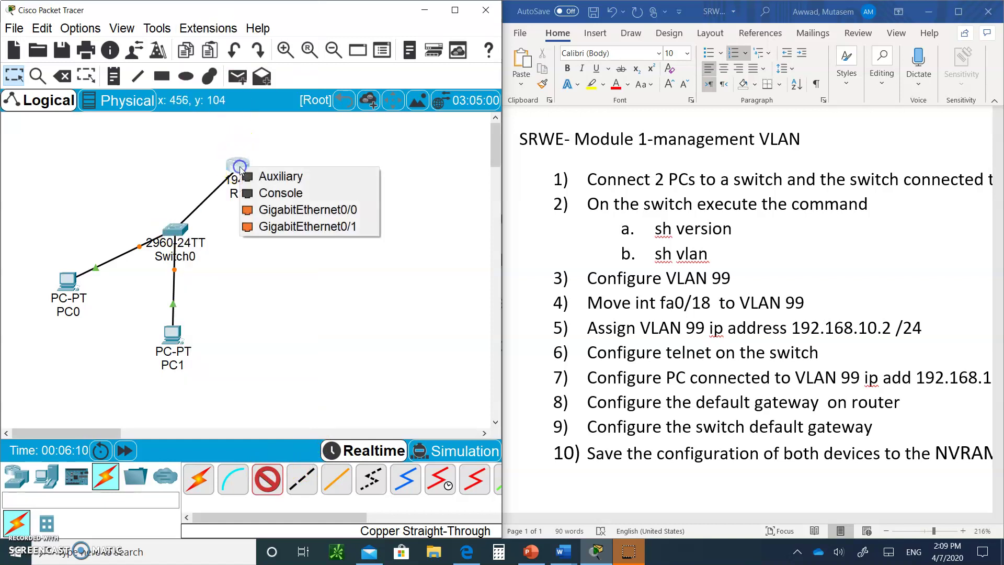
pyautogui.click(302, 211)
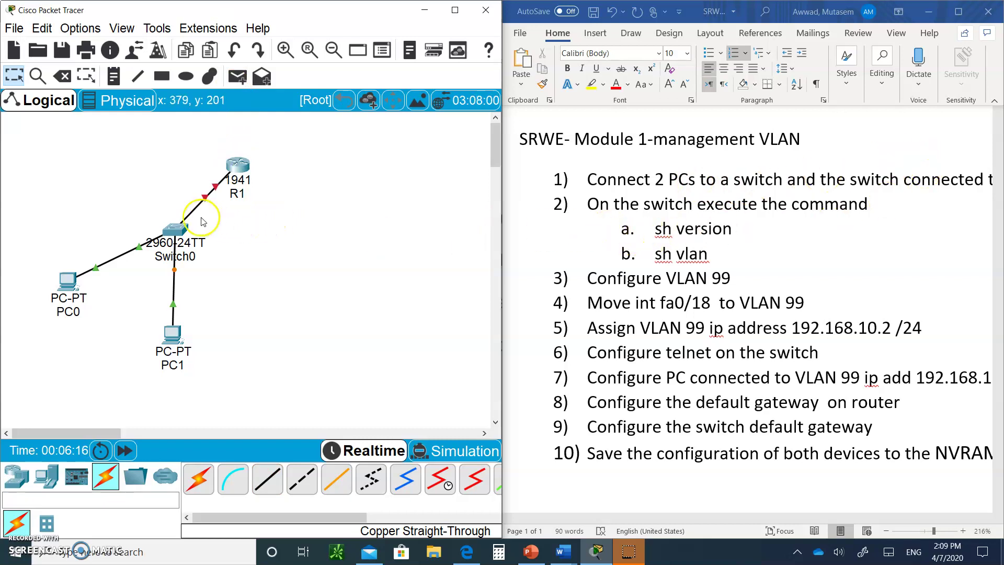
pyautogui.click(174, 231)
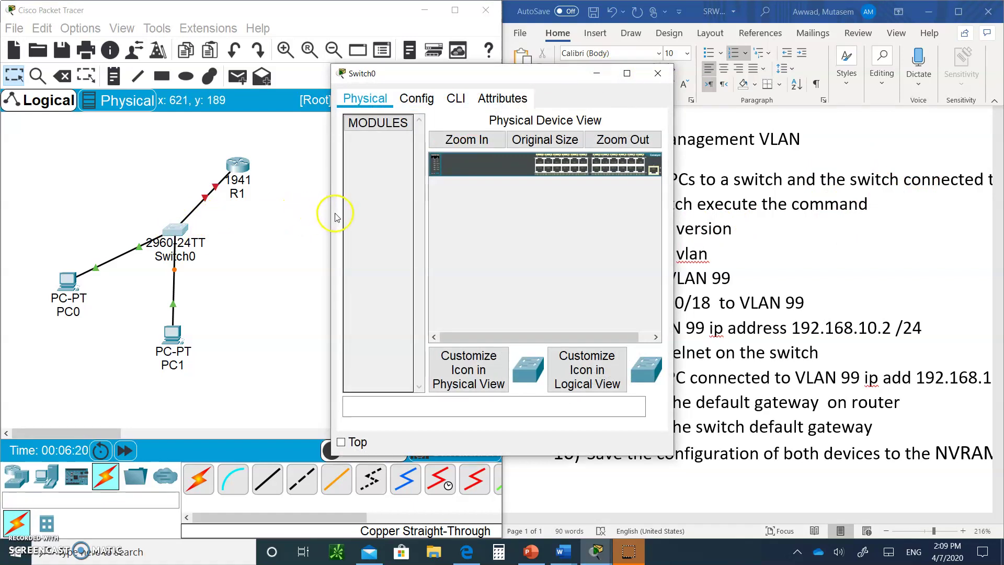
# Enlarge and reposition Switch0's window, then show its CLI tab.
pyautogui.moveTo(332, 215); pyautogui.dragTo(53, 284)
pyautogui.moveTo(376, 72); pyautogui.dragTo(337, 51)
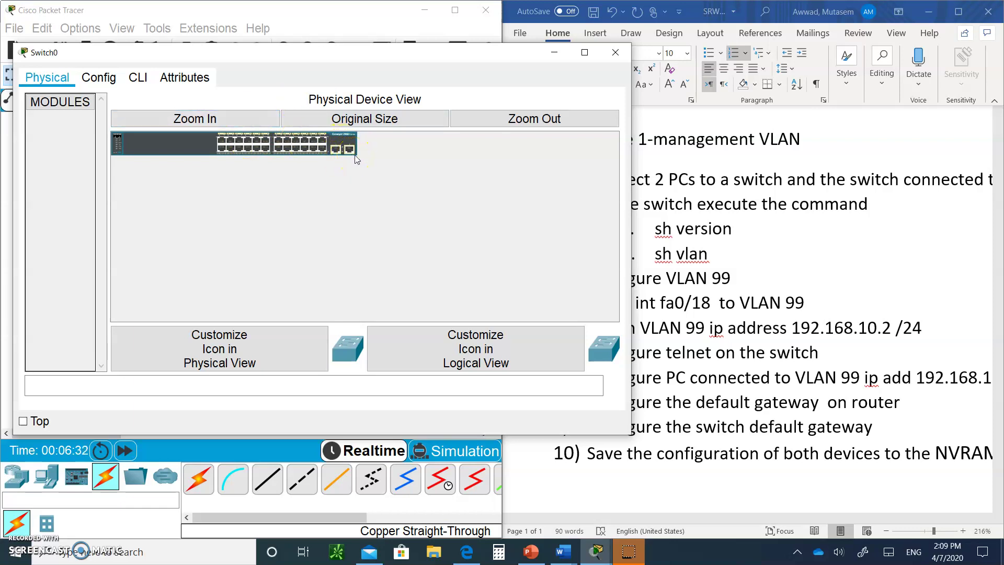
pyautogui.click(139, 78)
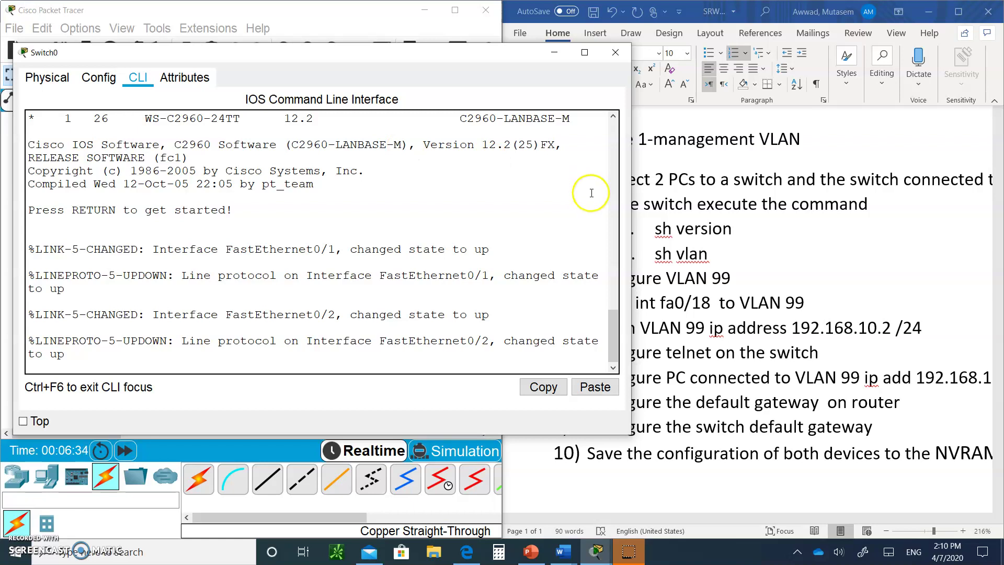
# At the switch prompt, enter enable mode and then global configuration mode.
pyautogui.click(166, 353)
pyautogui.press('Return')
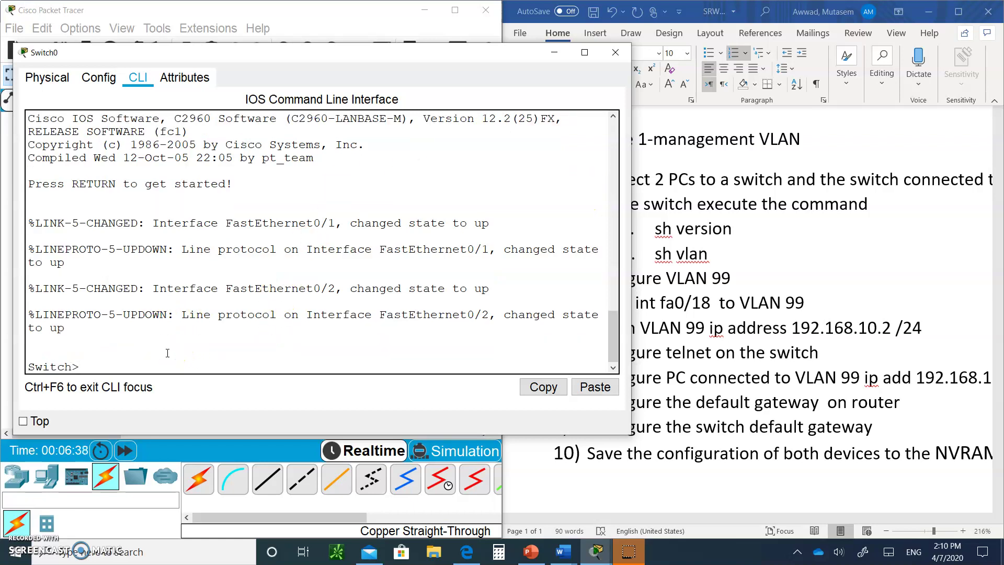
pyautogui.write('en')
pyautogui.press('Return')
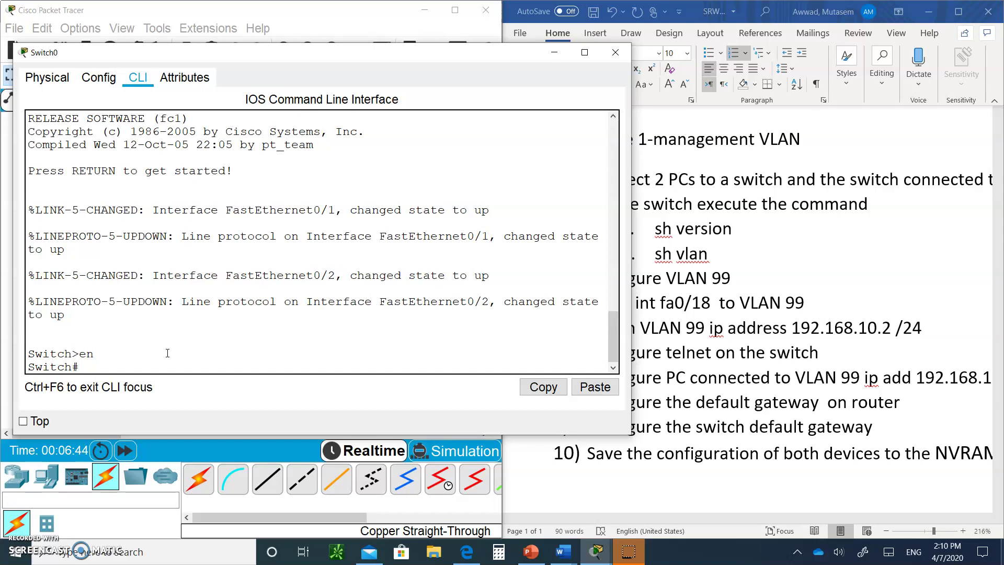
pyautogui.write('config t')
pyautogui.press('Return')
# Disable DNS lookup with 'no ip domain lookup', set hostname SW1, and exit configuration.
pyautogui.write('n')
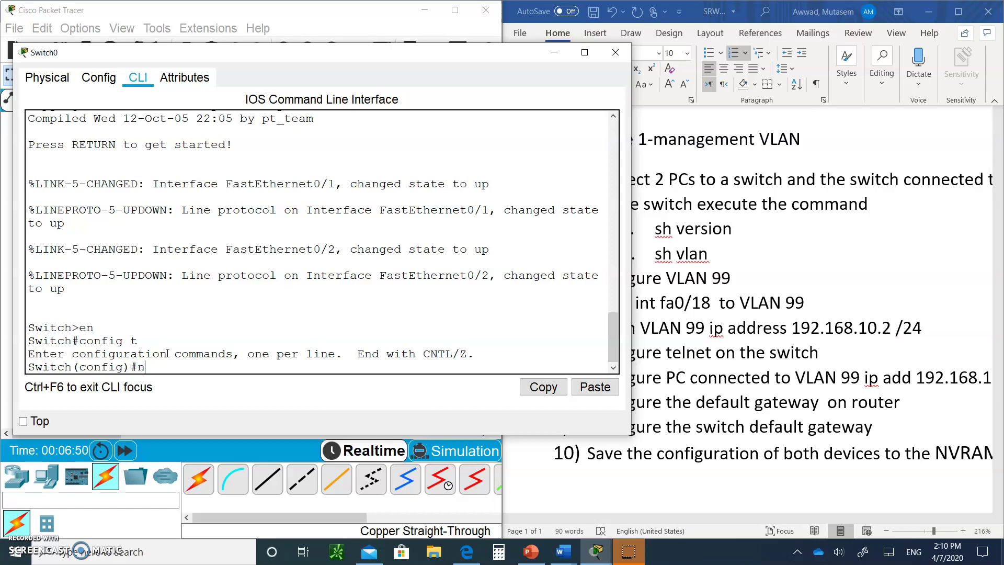
pyautogui.write('o ip domain lookup')
pyautogui.press('Return')
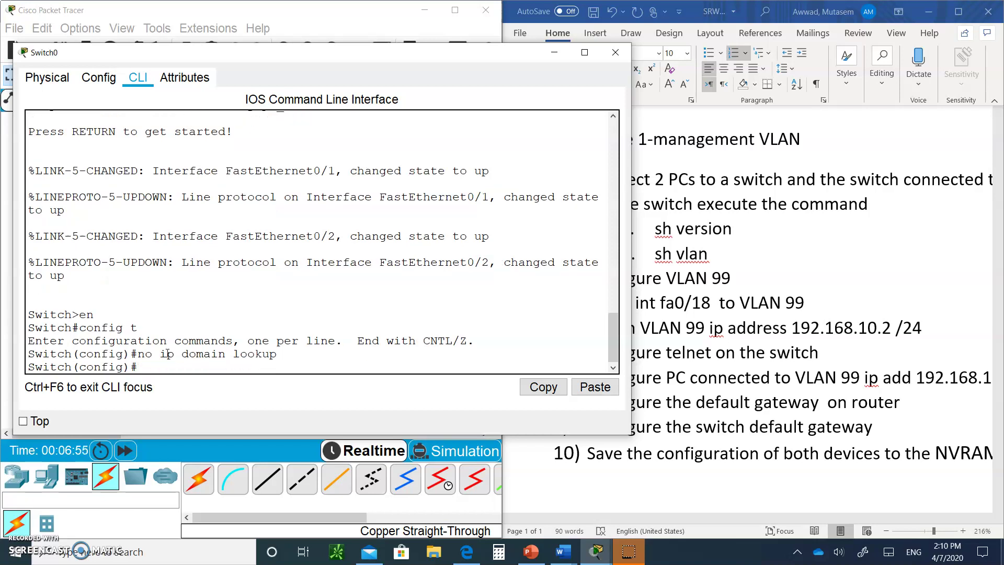
pyautogui.write('hostname SW1')
pyautogui.press('Return')
pyautogui.write('exi')
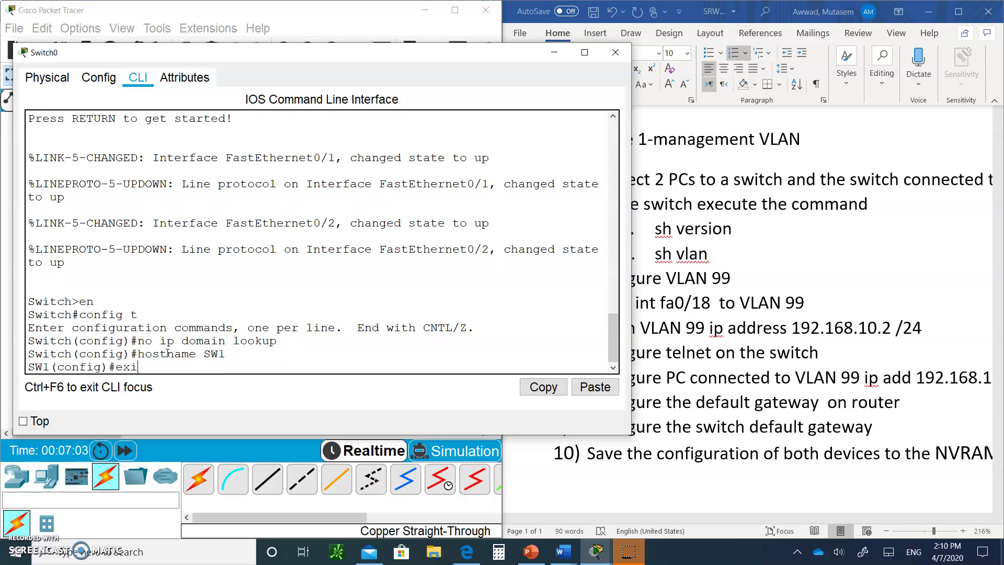
pyautogui.write('t')
pyautogui.press('Return')
pyautogui.press('Return')
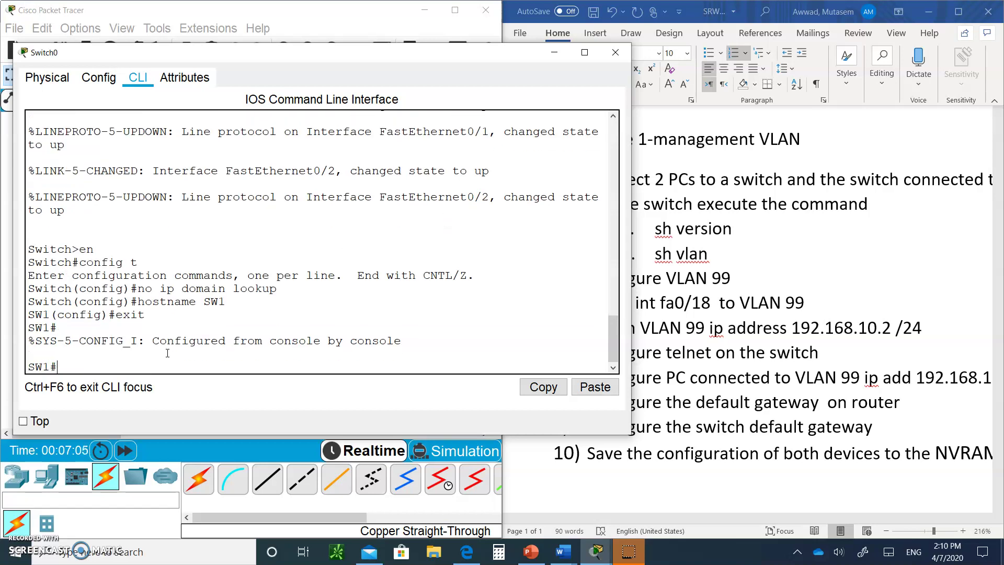
pyautogui.write('sh version')
pyautogui.press('Return')
# Run show version and highlight image C2960-LANBASE-M and configuration register 0xF.
pyautogui.click(191, 321)
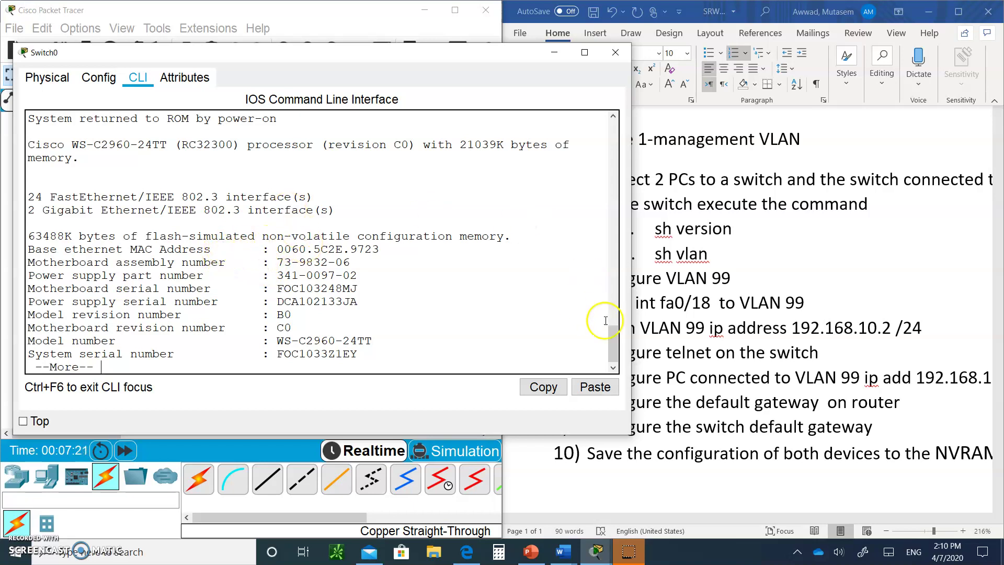
pyautogui.click(613, 343)
pyautogui.moveTo(613, 342); pyautogui.dragTo(613, 322)
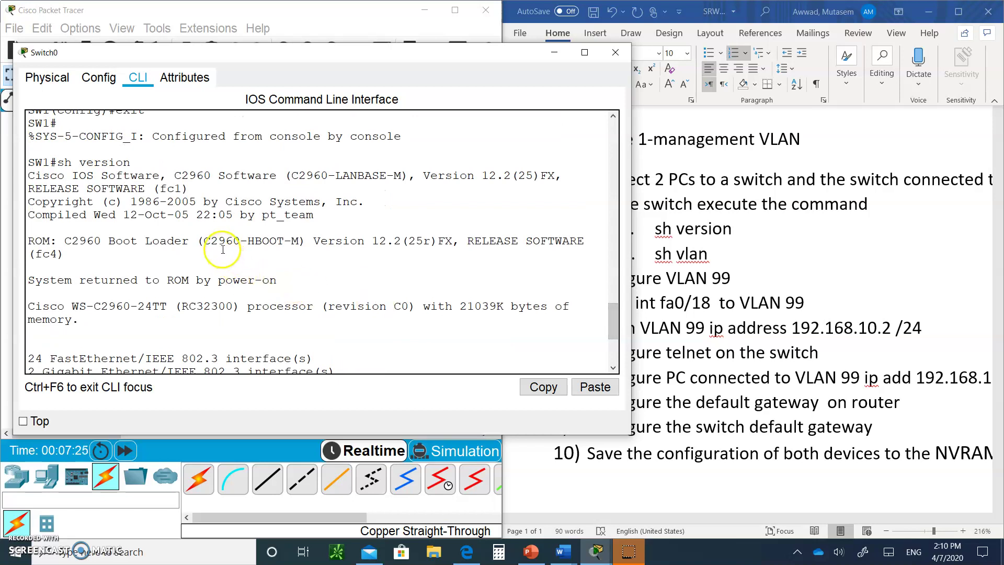
pyautogui.moveTo(292, 176); pyautogui.dragTo(402, 177)
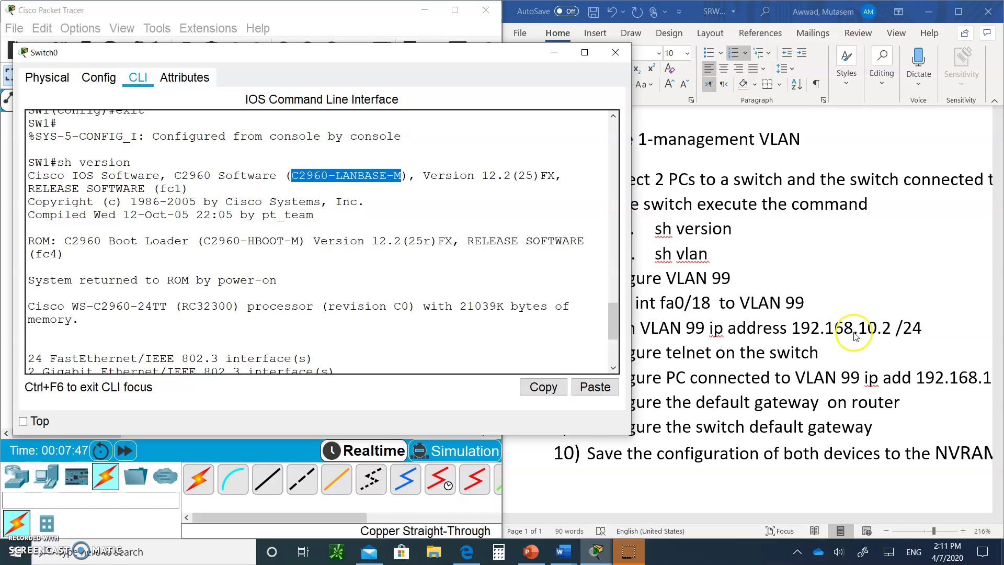
pyautogui.click(544, 387)
pyautogui.scroll(-4, 453, 336)
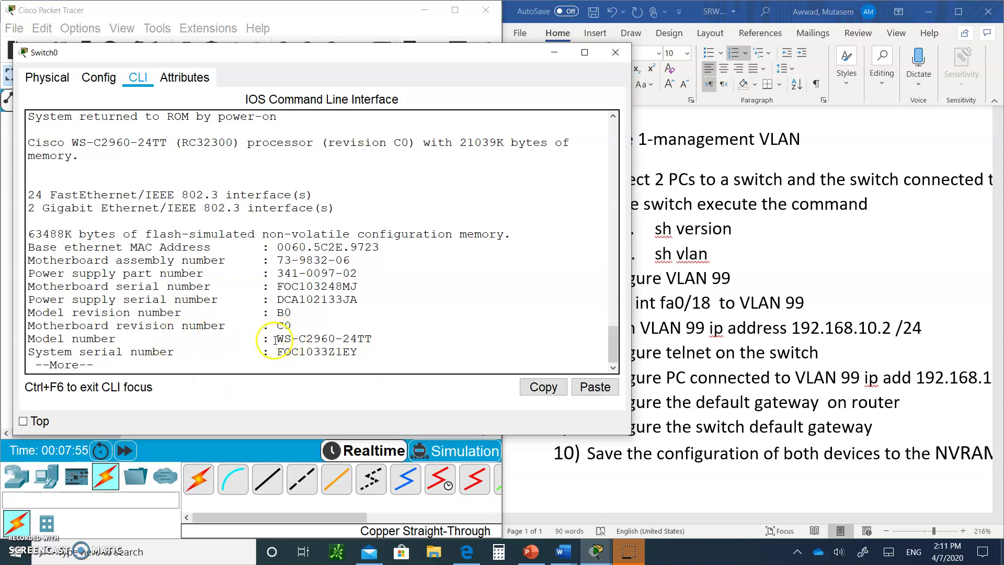
pyautogui.press('space')
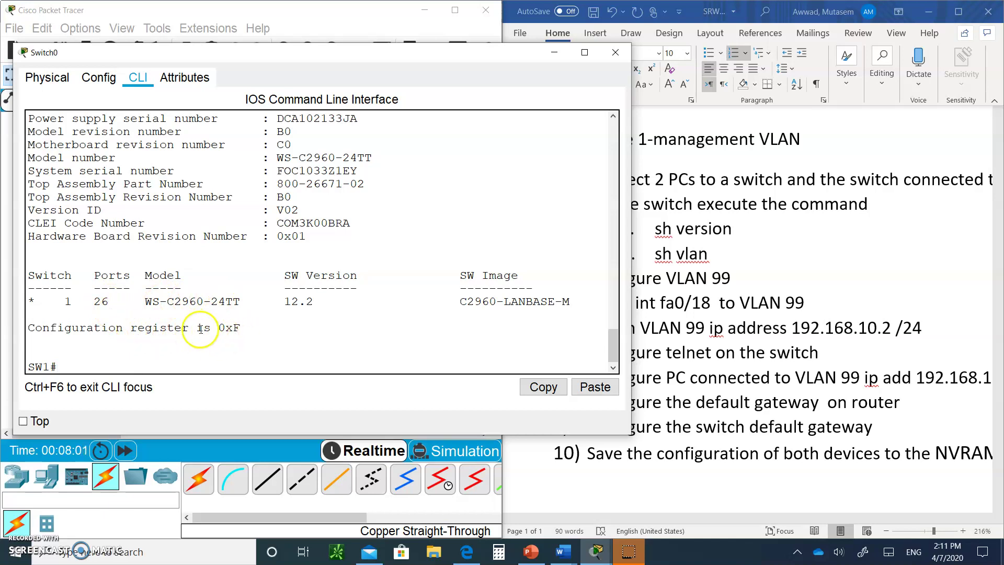
pyautogui.moveTo(219, 327); pyautogui.dragTo(242, 328)
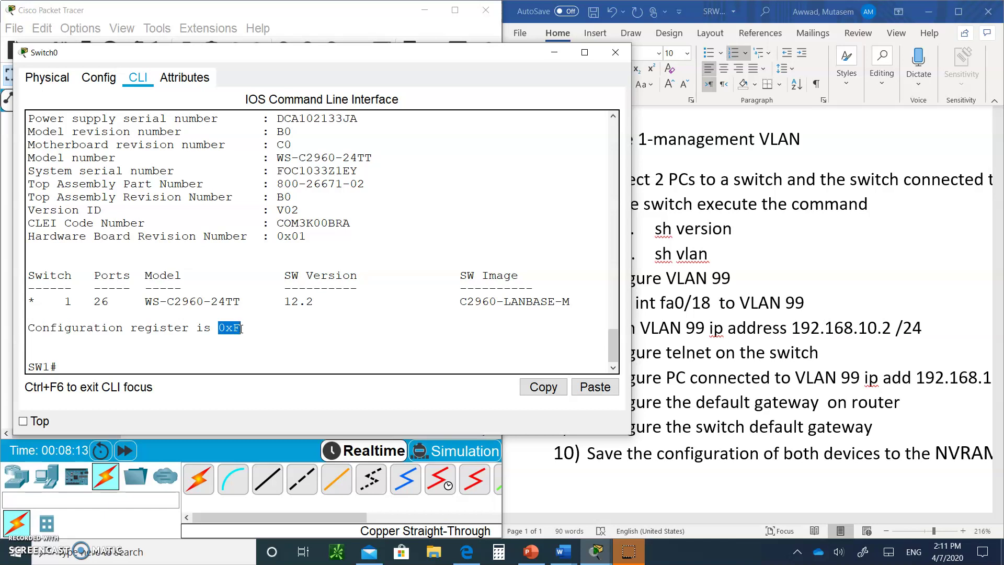
# Run 'sh vlan' to list SW1's default VLANs.
pyautogui.click(69, 365)
pyautogui.write('sh vlan')
pyautogui.press('Return')
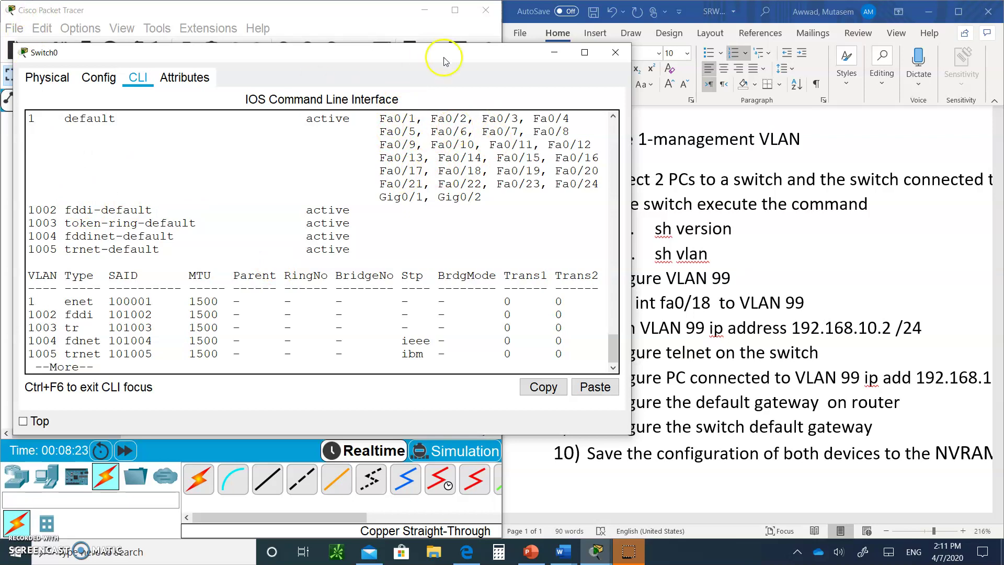
# Move the Switch0 CLI window and drag its right edge in to narrow it.
pyautogui.moveTo(612, 343); pyautogui.dragTo(613, 334)
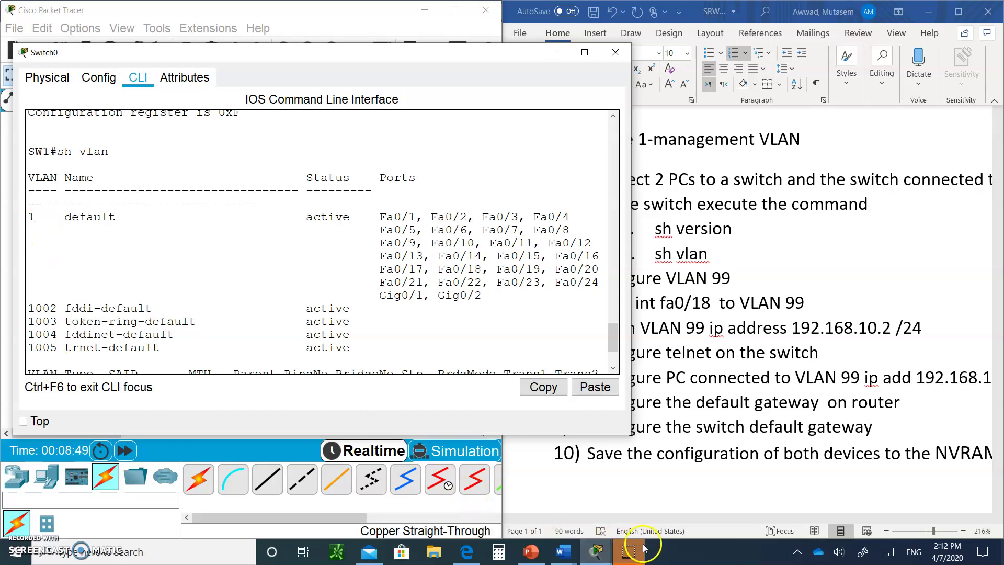
pyautogui.click(630, 553)
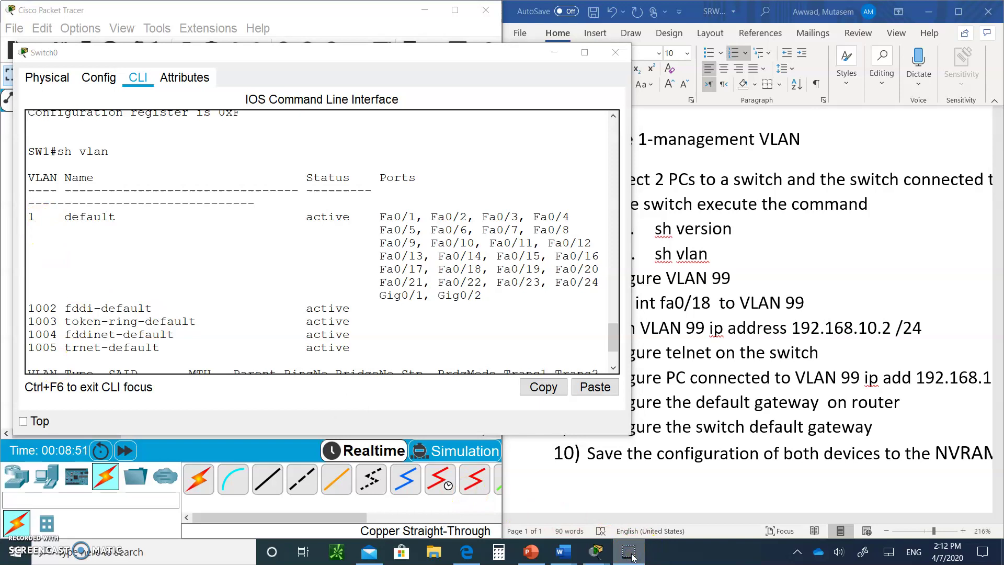
pyautogui.click(1000, 258)
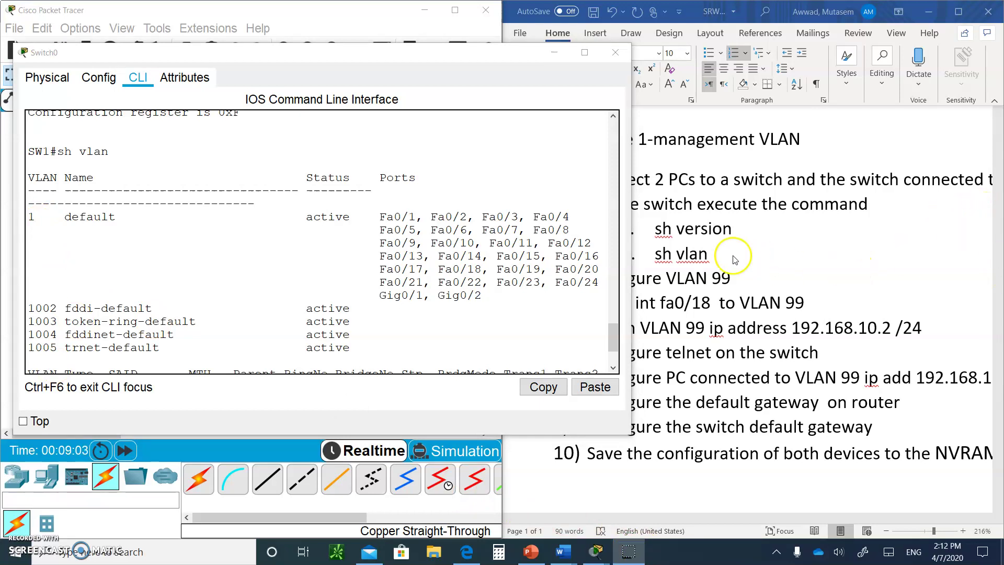
pyautogui.moveTo(493, 50); pyautogui.dragTo(528, 41)
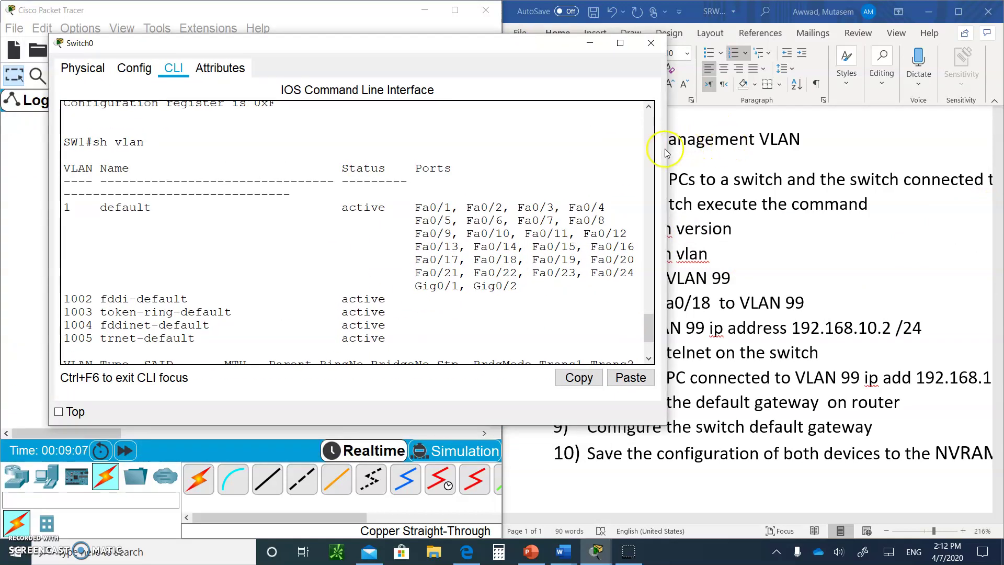
pyautogui.moveTo(667, 153); pyautogui.dragTo(586, 172)
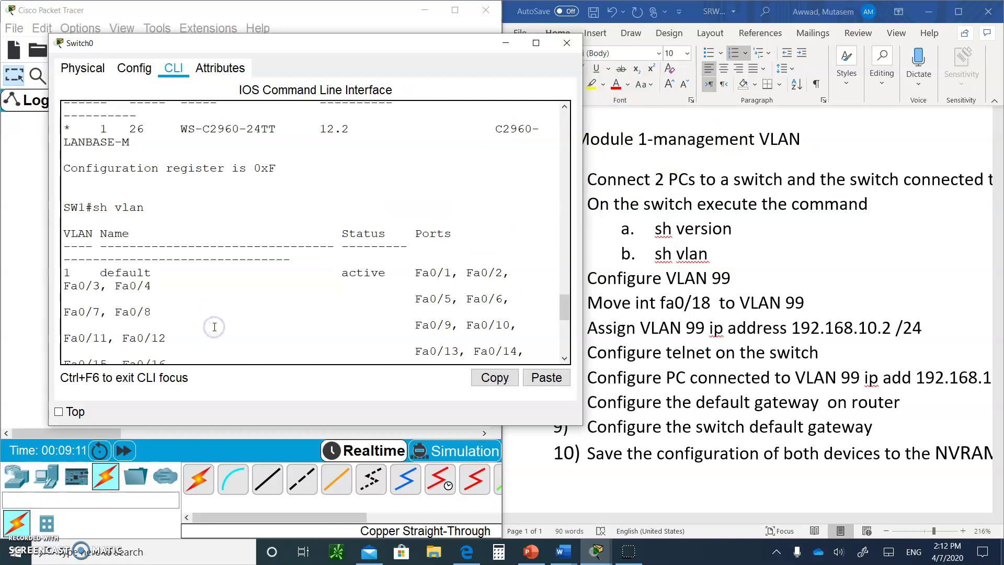
pyautogui.click(214, 327)
# Finish the VLAN listing, enter config t, and create VLAN 99.
pyautogui.click(141, 348)
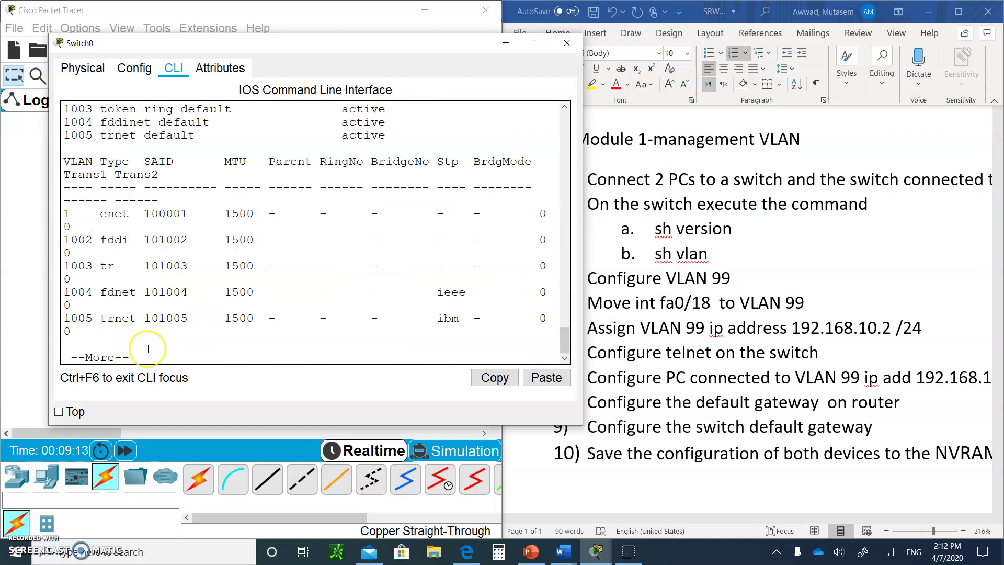
pyautogui.press('space')
pyautogui.write('confi')
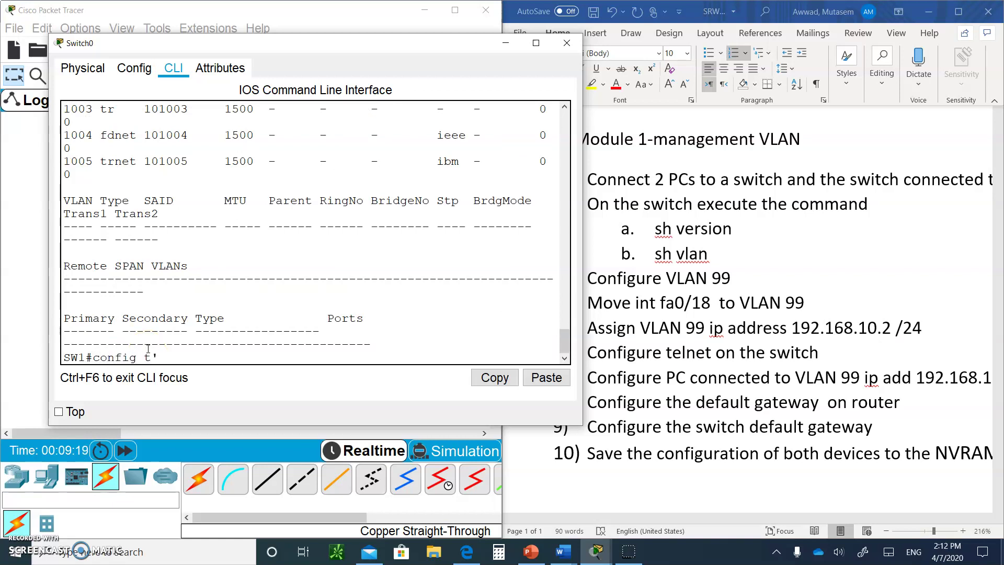
pyautogui.write('g tt')
pyautogui.press('Return')
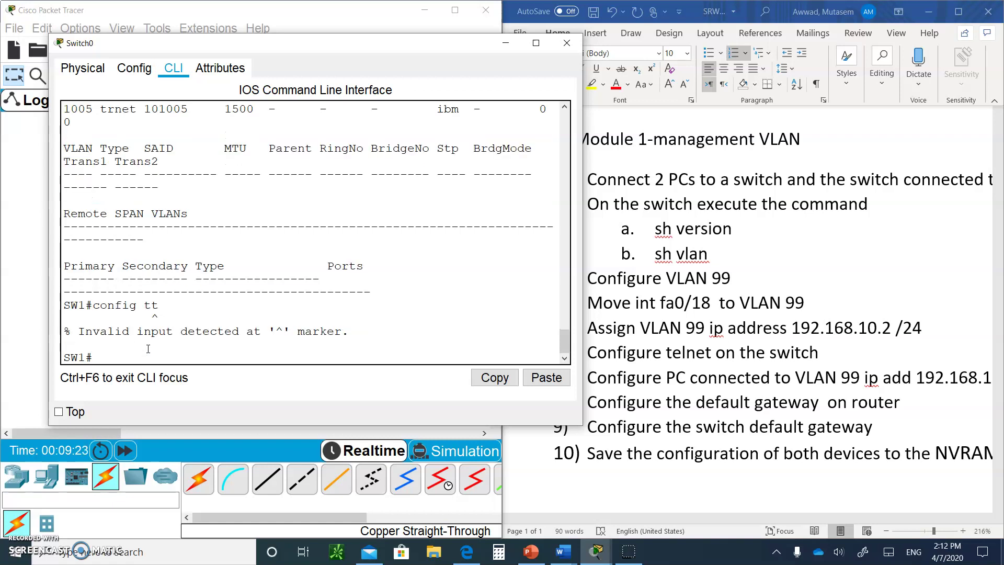
pyautogui.press('Up')
pyautogui.press('BackSpace')
pyautogui.press('Return')
pyautogui.write('vlan 99')
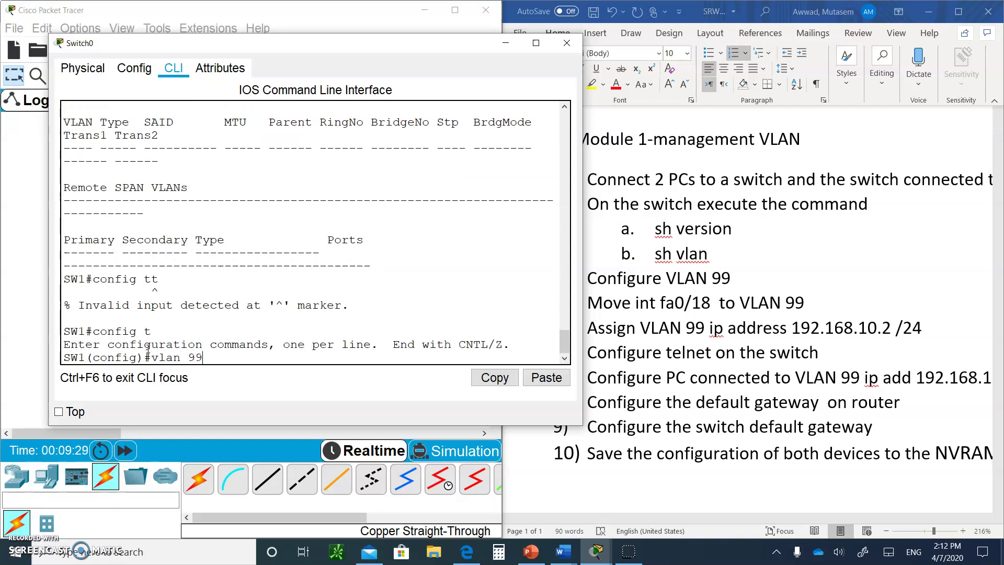
pyautogui.press('Return')
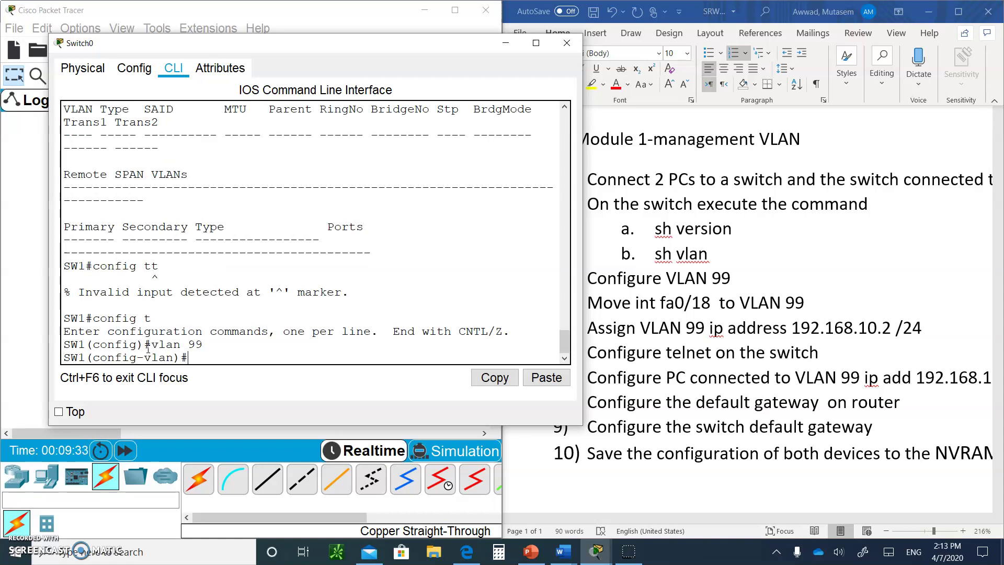
pyautogui.write('exit')
pyautogui.press('Return')
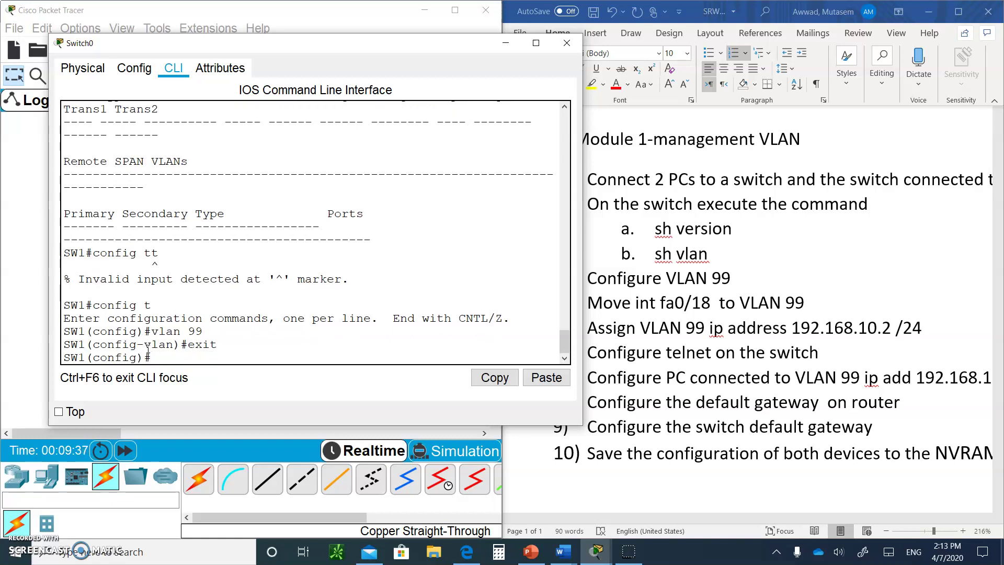
# Enter and then exit the configuration of interface fa0/18.
pyautogui.write('int fa')
pyautogui.write('0/18')
pyautogui.press('Return')
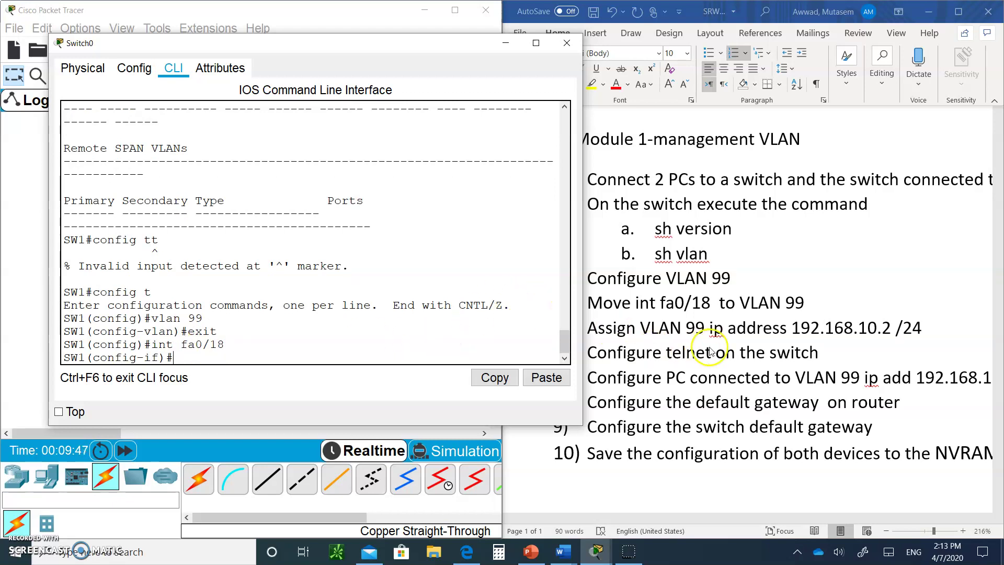
pyautogui.moveTo(433, 48); pyautogui.dragTo(406, 67)
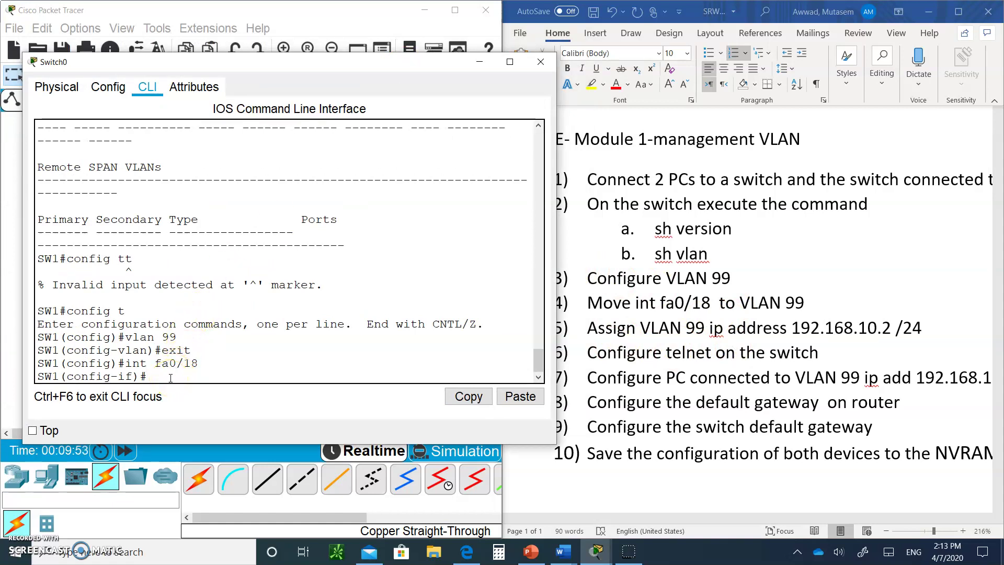
pyautogui.write('exit')
pyautogui.press('Return')
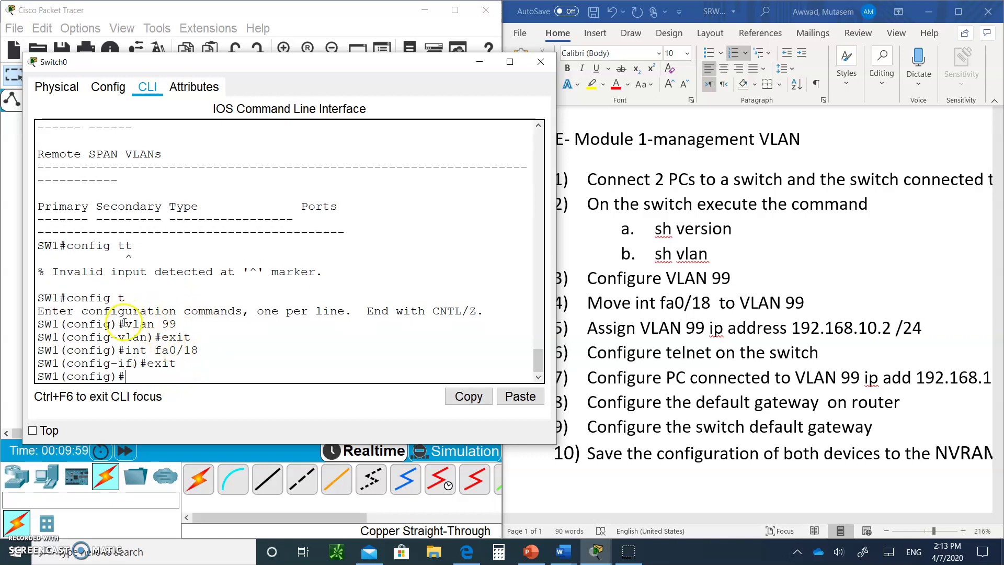
pyautogui.write('int vlan 99')
# In interface Vlan99, assign 192.168.10.1 255.255.255.0 and apply no shut.
pyautogui.press('Return')
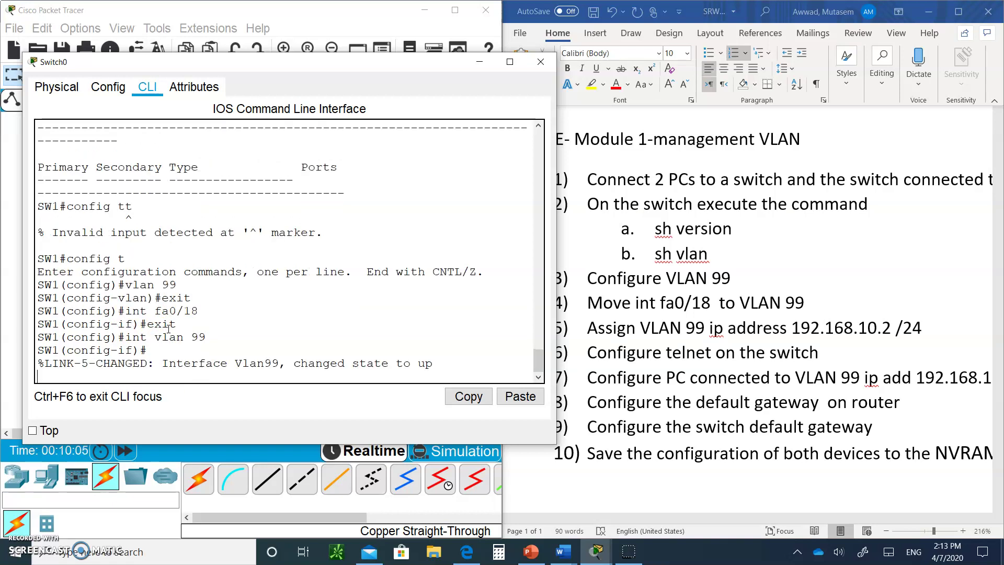
pyautogui.press('Return')
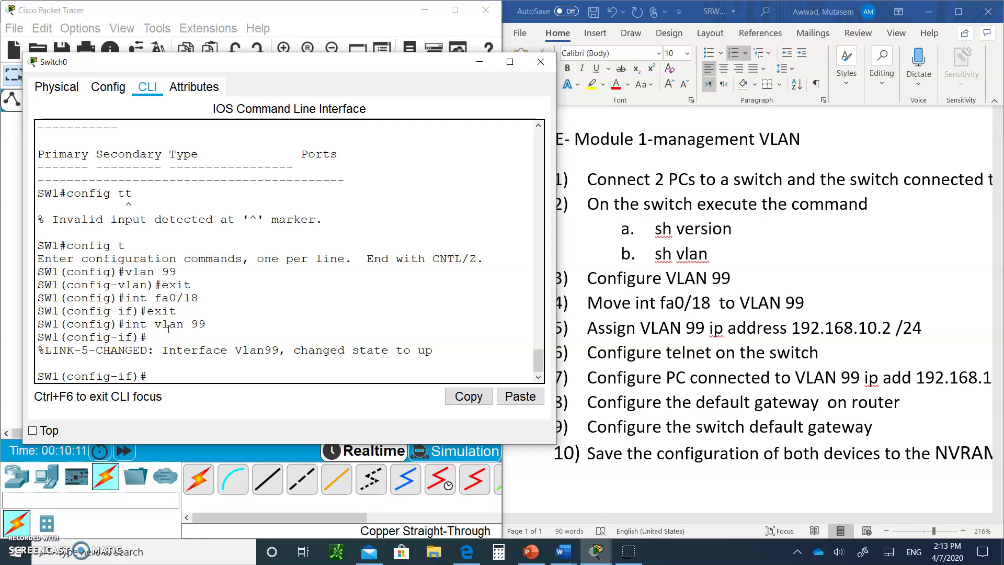
pyautogui.write('ip add')
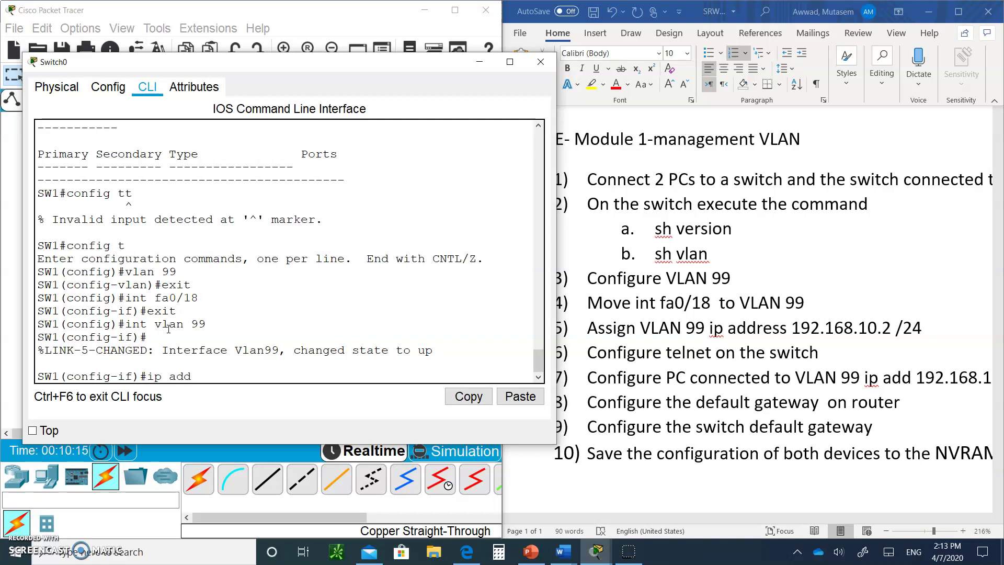
pyautogui.write(' 192.168.10.1 255.255.255.0')
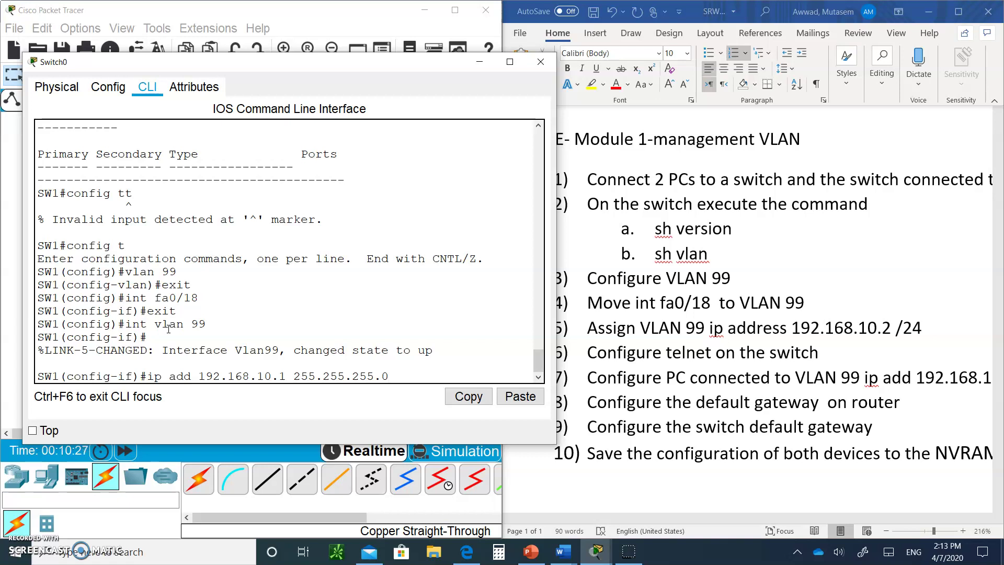
pyautogui.press('Return')
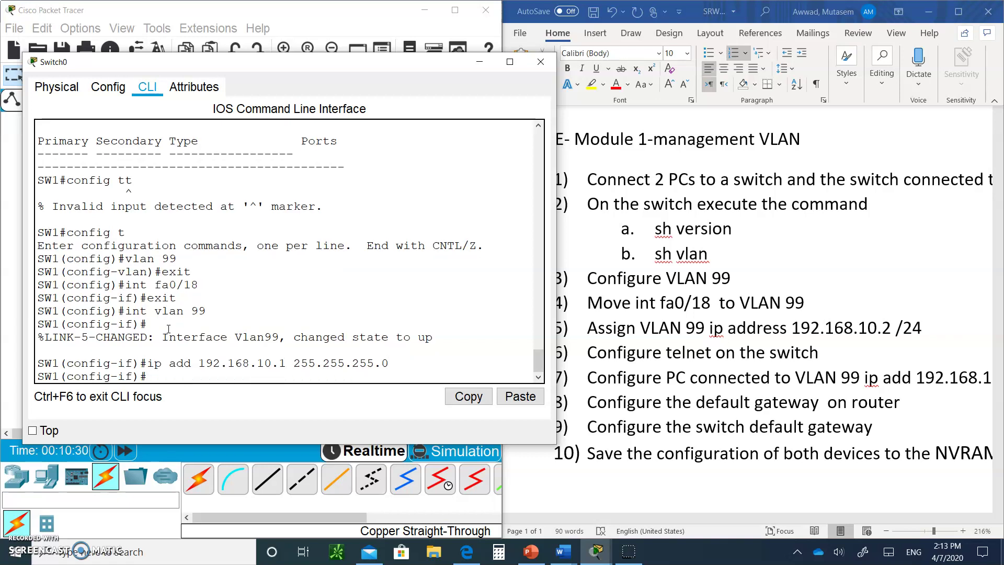
pyautogui.write('no shut')
pyautogui.press('Return')
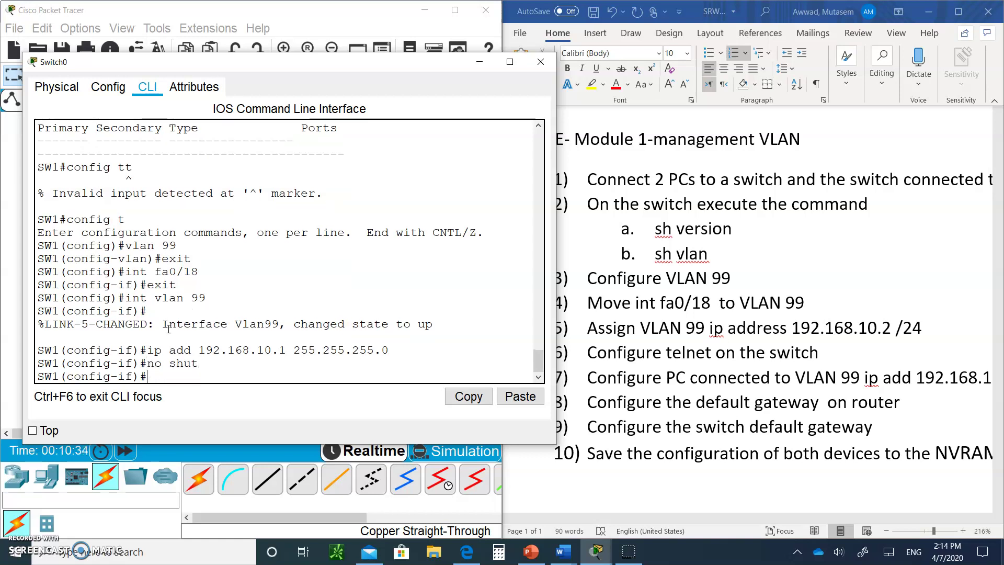
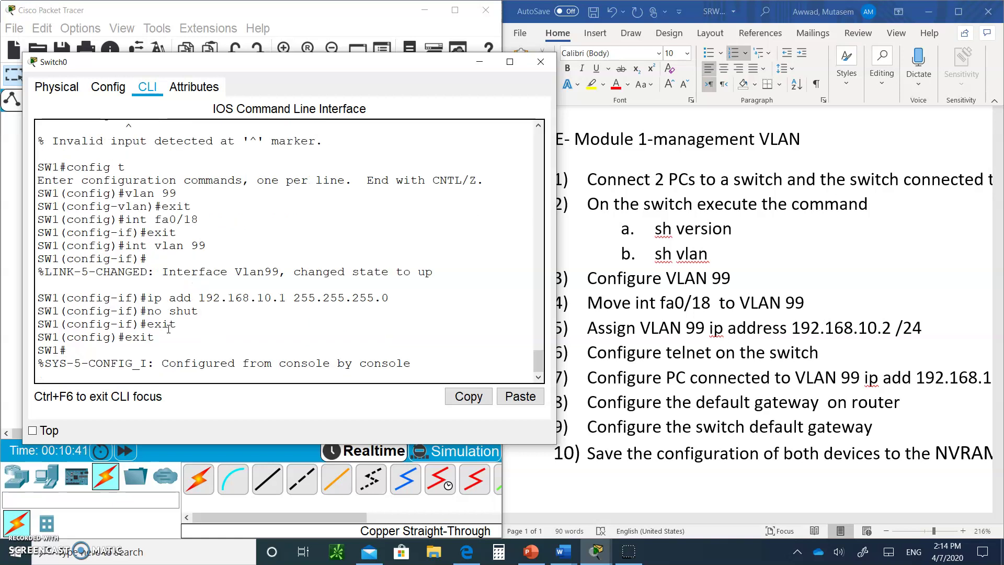
# Run sh vlan and page through the listing to confirm VLAN0099 is active.
pyautogui.write('sh vlan')
pyautogui.press('Return')
pyautogui.click(165, 328)
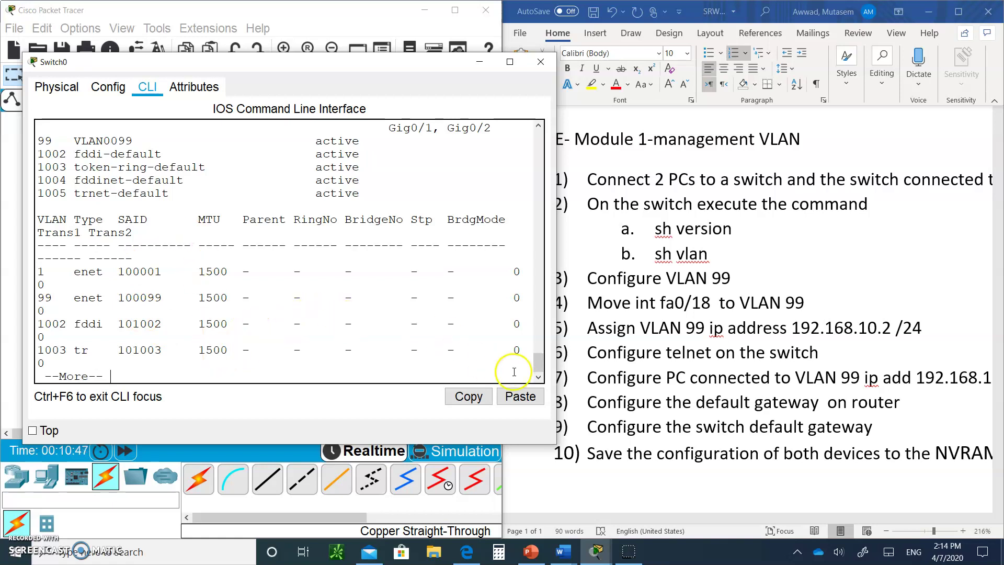
pyautogui.moveTo(542, 367); pyautogui.dragTo(539, 358)
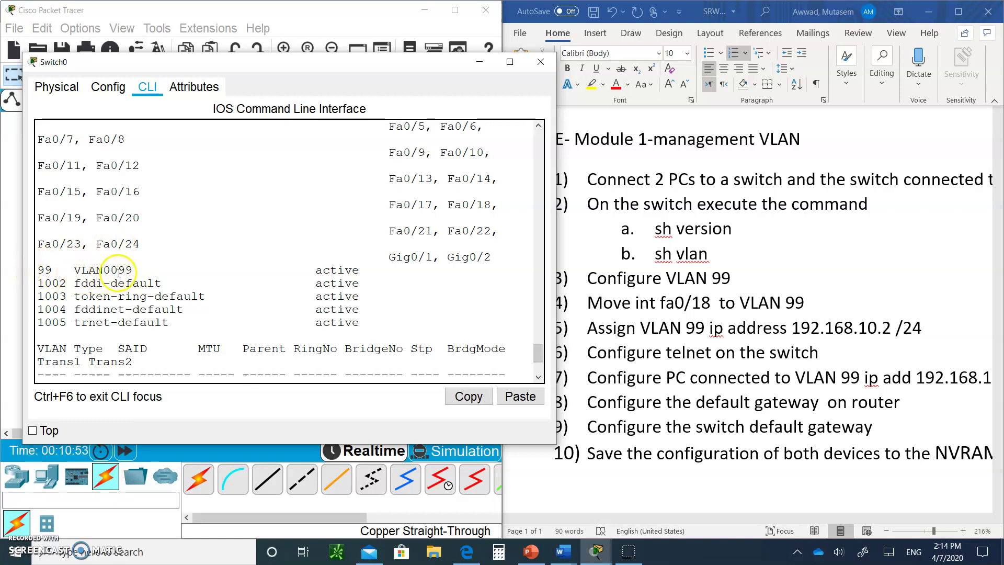
pyautogui.click(381, 272)
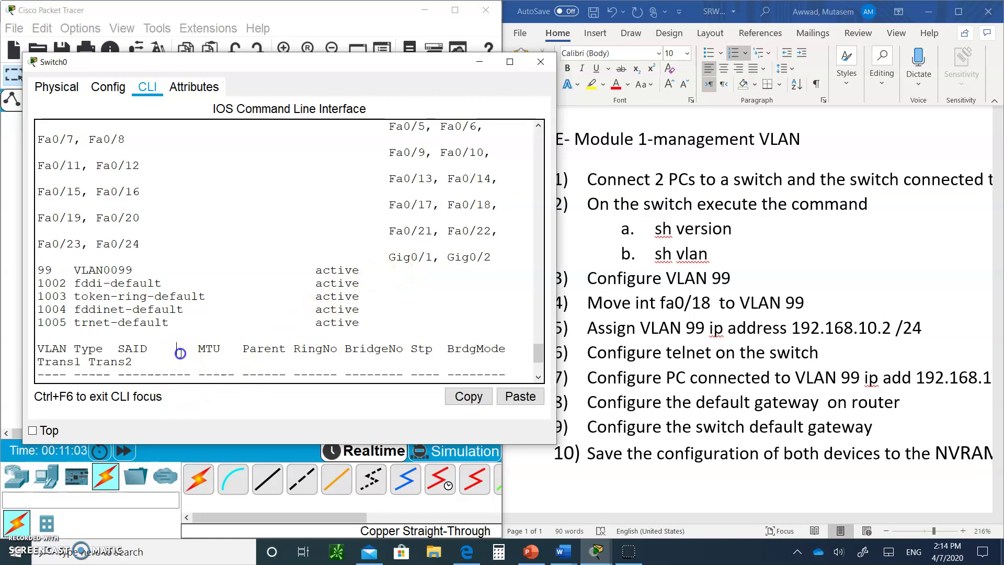
pyautogui.press('space')
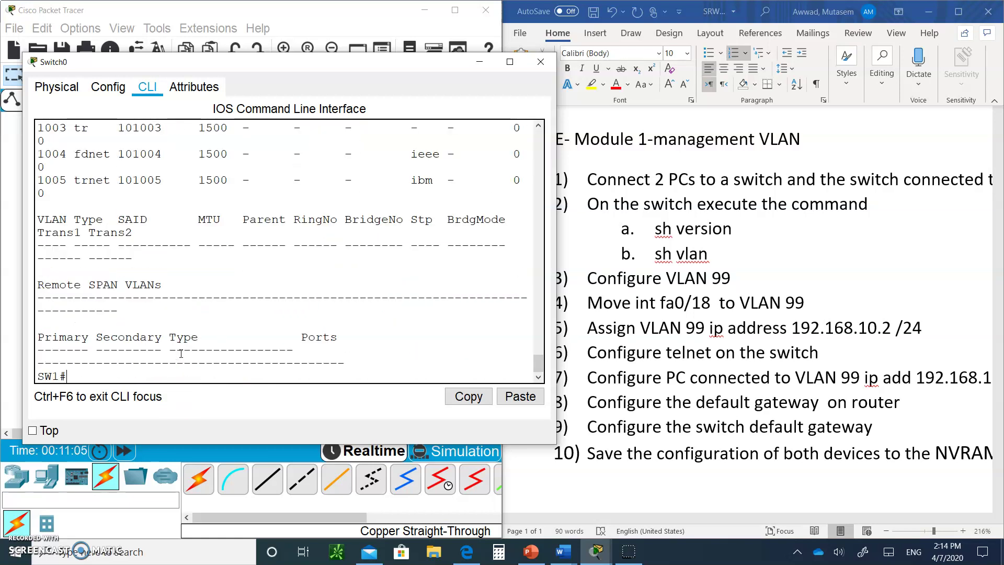
# Configure Fa0/18 with switchport mode access and access VLAN 99, then exit with Ctrl+Z.
pyautogui.write('con')
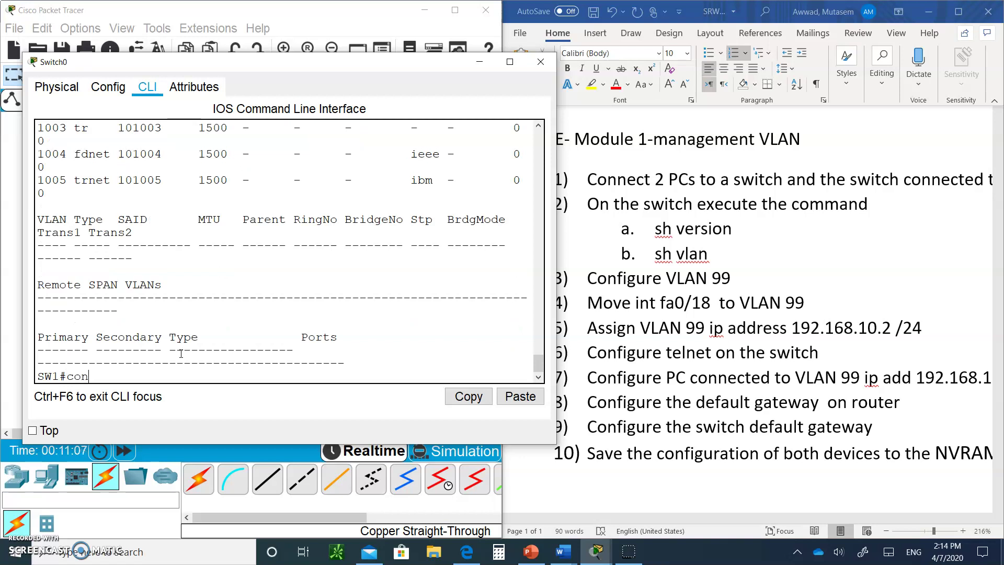
pyautogui.write('fig t')
pyautogui.press('Return')
pyautogui.write('int fa')
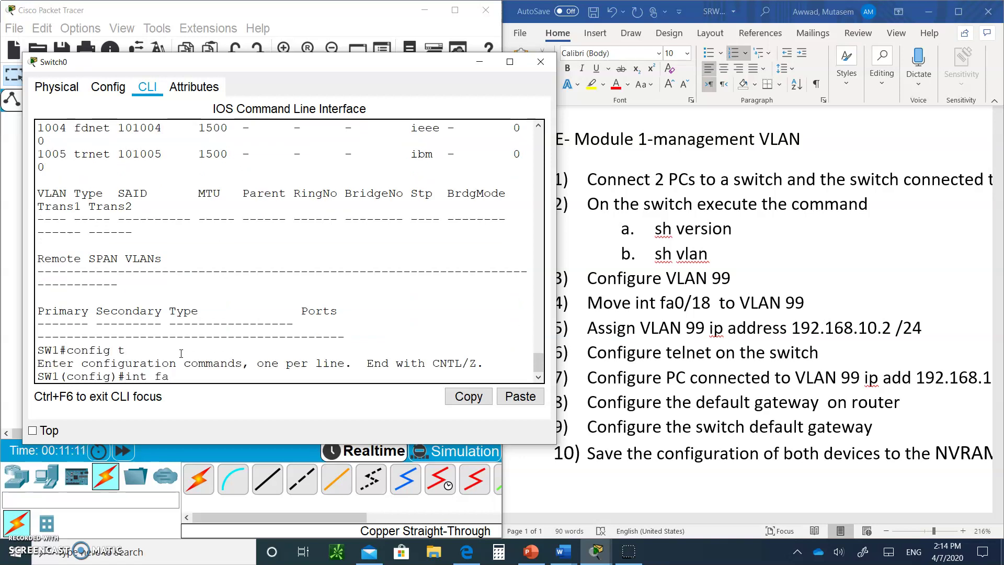
pyautogui.write('0/18')
pyautogui.press('Return')
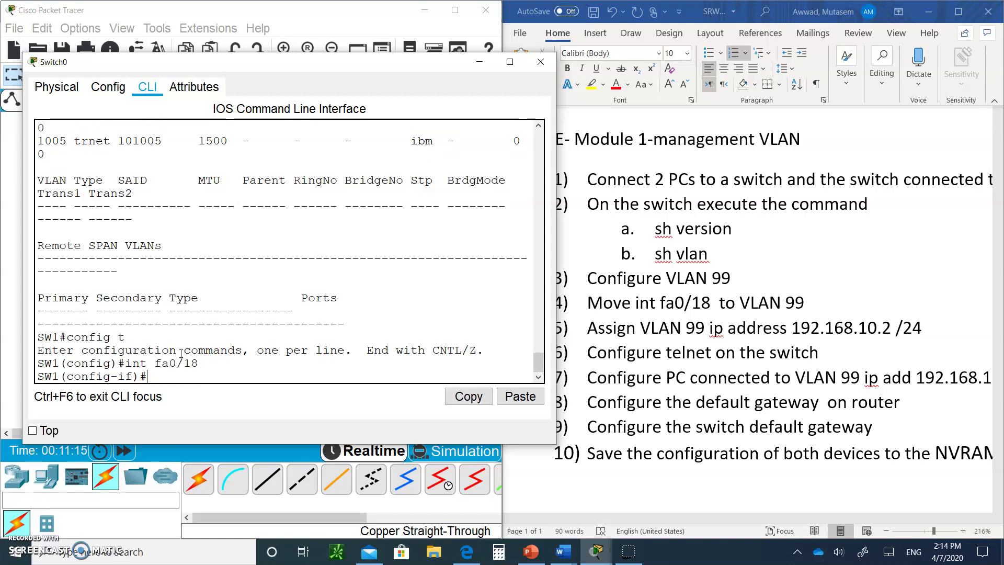
pyautogui.write('switchport mode acc')
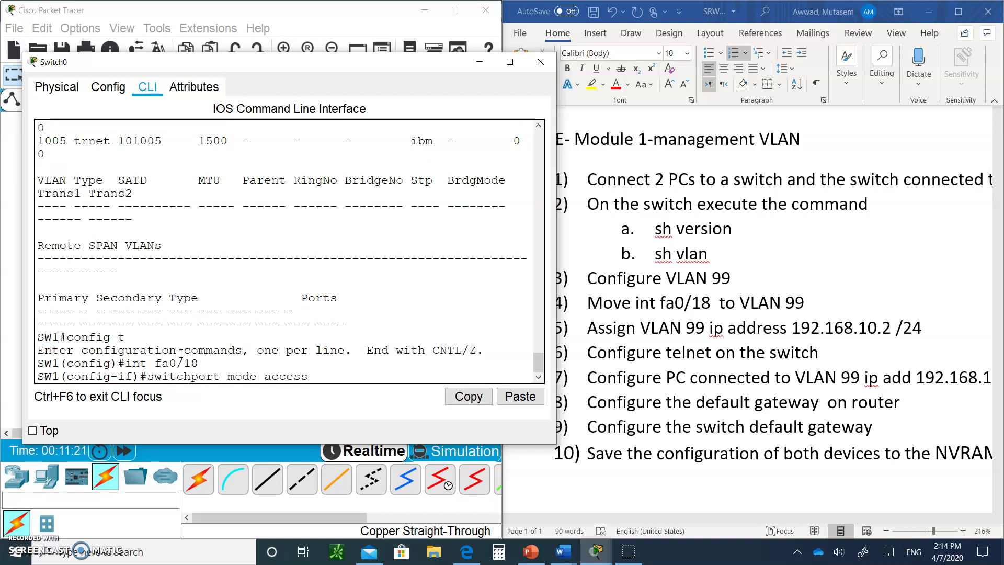
pyautogui.write('ess')
pyautogui.press('Return')
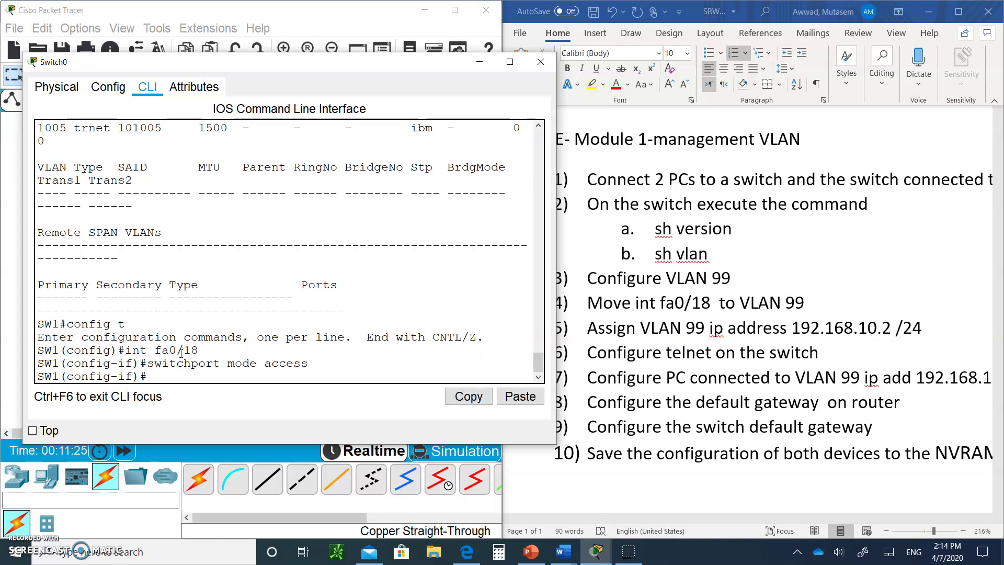
pyautogui.write('switchport access vlan')
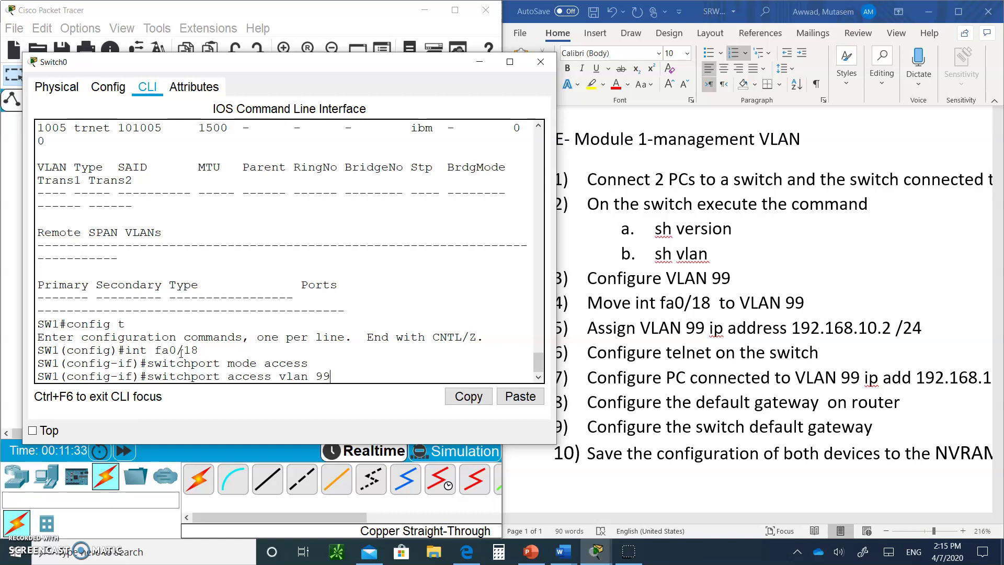
pyautogui.write(' 99')
pyautogui.press('Return')
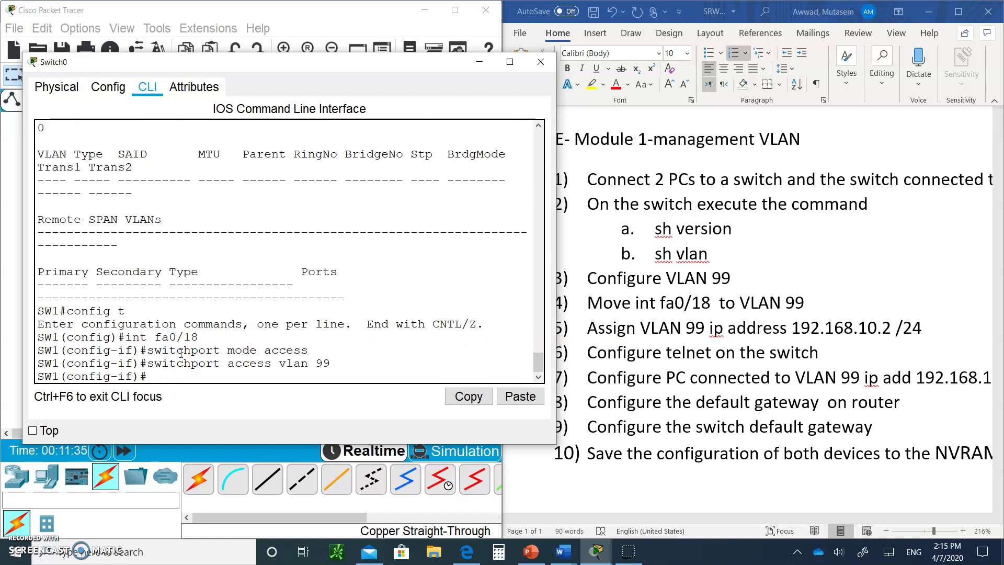
pyautogui.hotkey('ctrl', 'z')
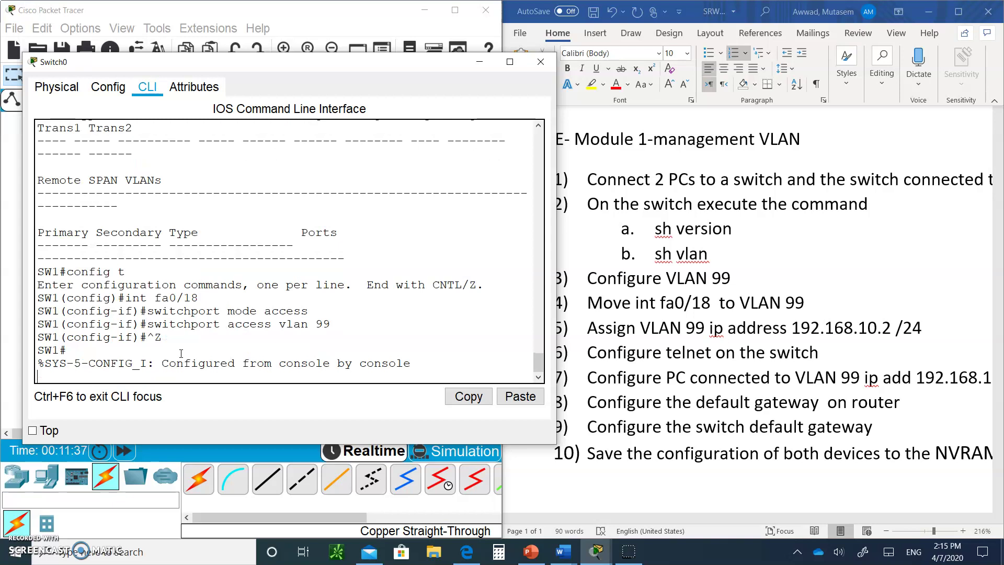
# Run sh vlan and highlight the VLAN0099 row listing Fa0/18.
pyautogui.write('sh vlan')
pyautogui.press('Return')
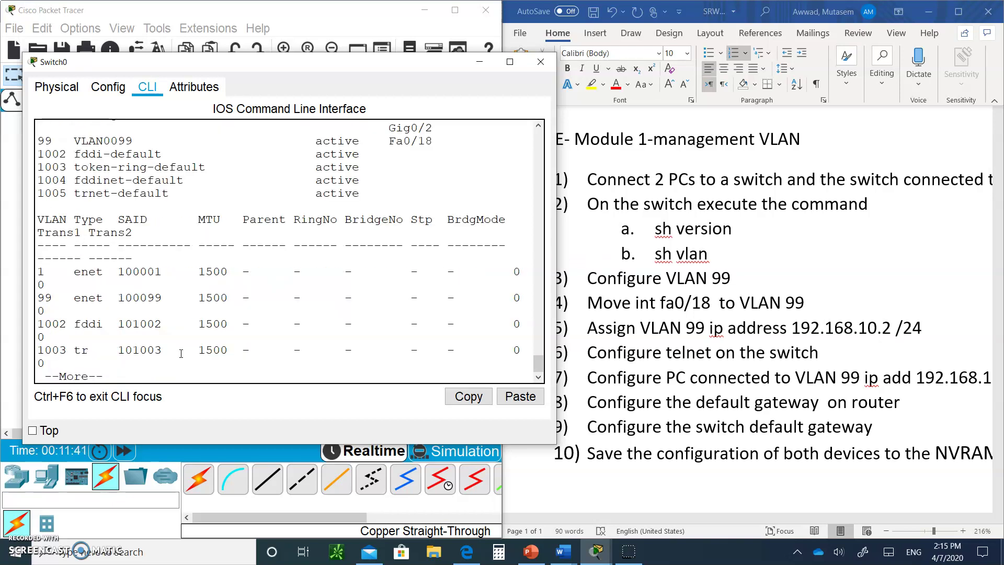
pyautogui.moveTo(442, 137); pyautogui.dragTo(110, 140)
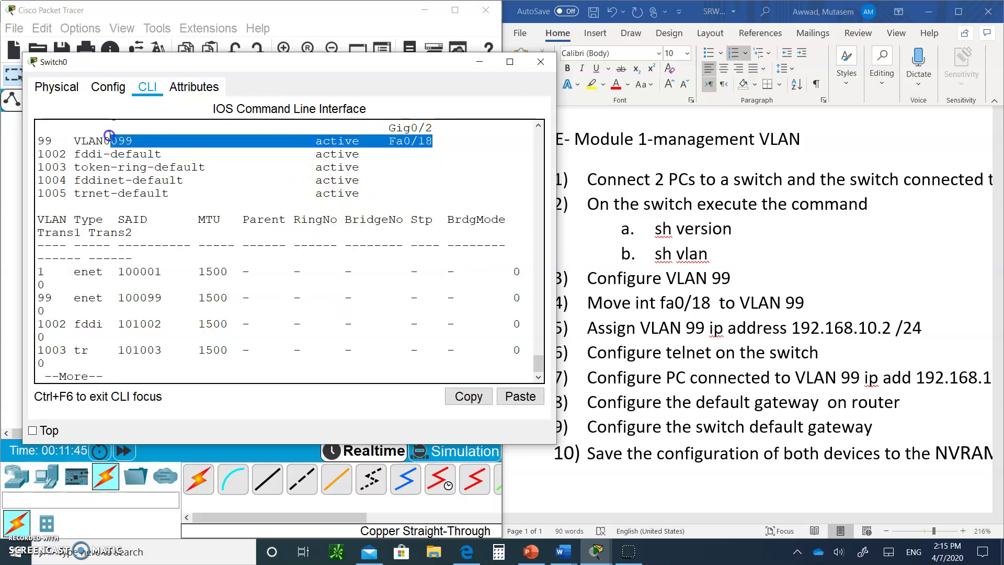
pyautogui.scroll(4, 543, 370)
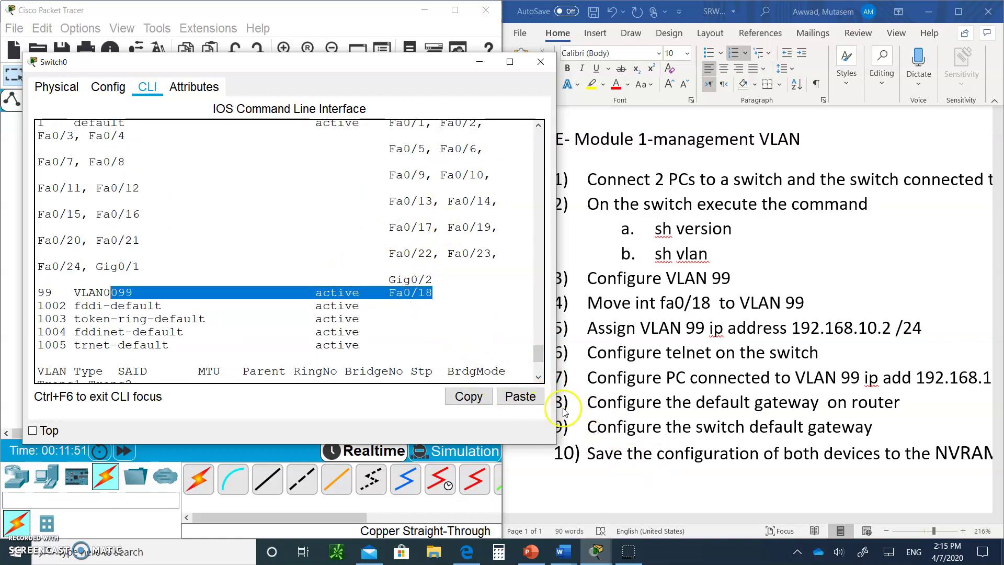
# Clear the highlight, page to the end of the VLAN output, and minimize the Switch0 console.
pyautogui.click(541, 358)
pyautogui.moveTo(541, 359); pyautogui.dragTo(542, 364)
pyautogui.click(361, 343)
pyautogui.scroll(-3, 361, 344)
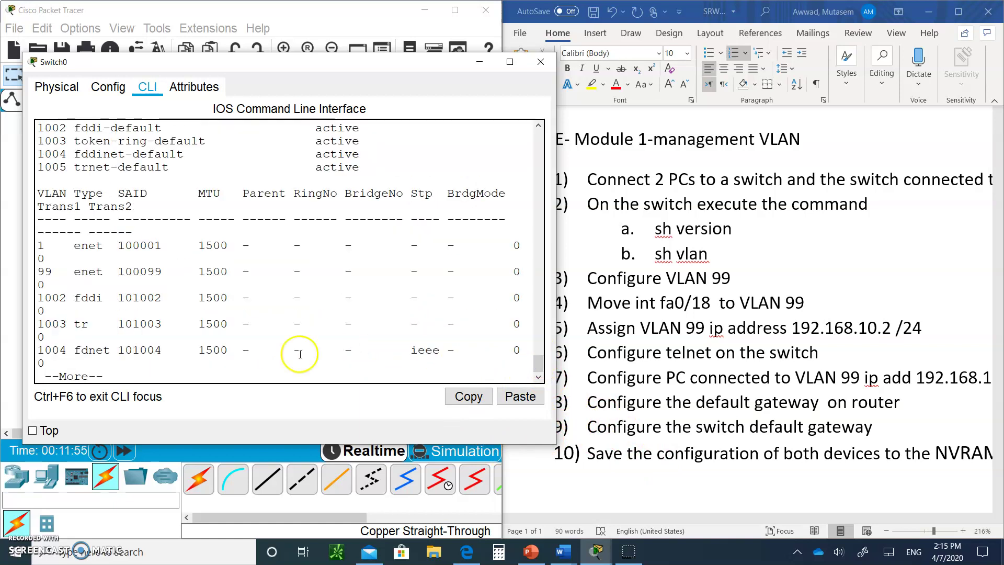
pyautogui.click(124, 333)
pyautogui.press('space')
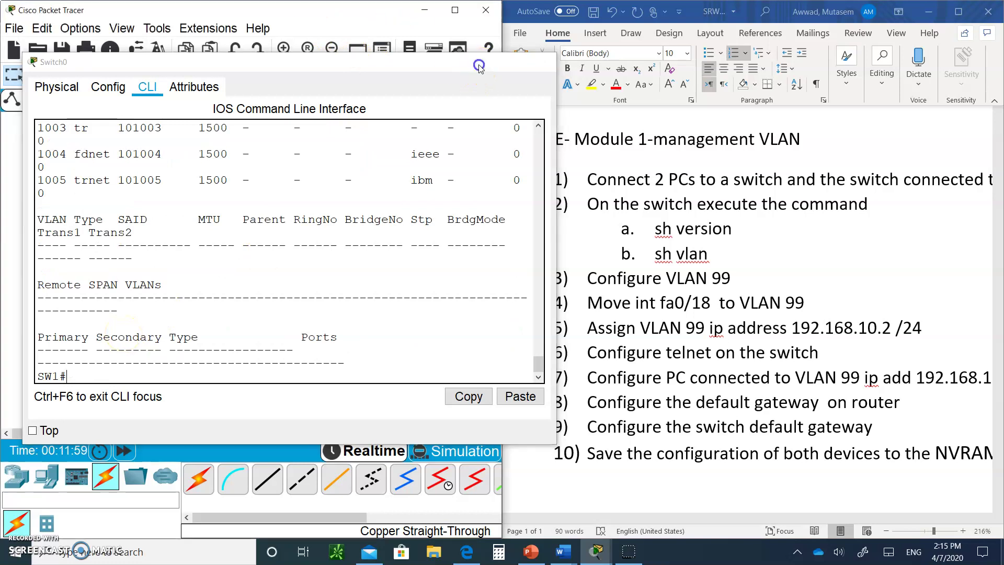
pyautogui.click(479, 63)
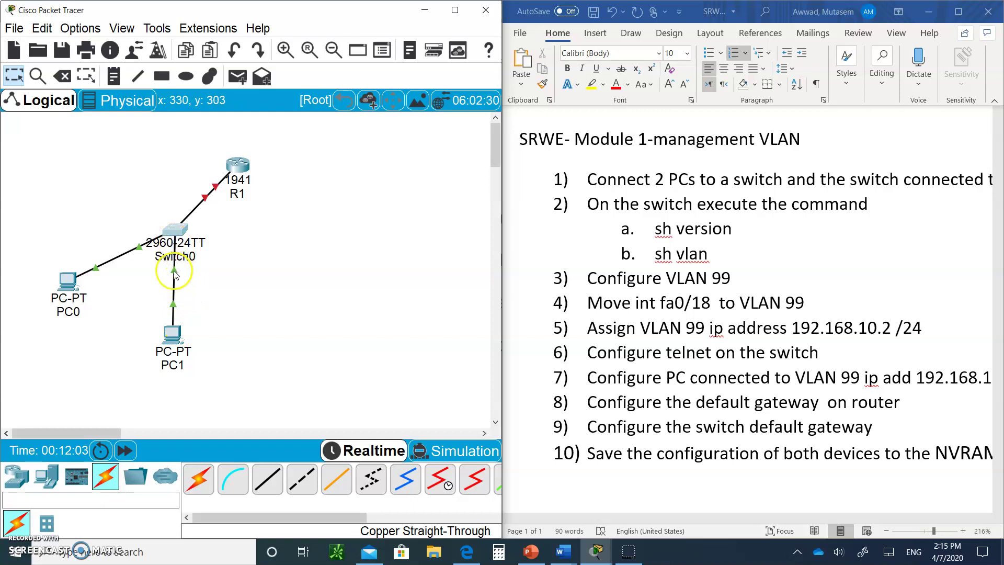
# Reconnect PC1's cable to switch port FastEthernet0/18.
pyautogui.click(177, 230)
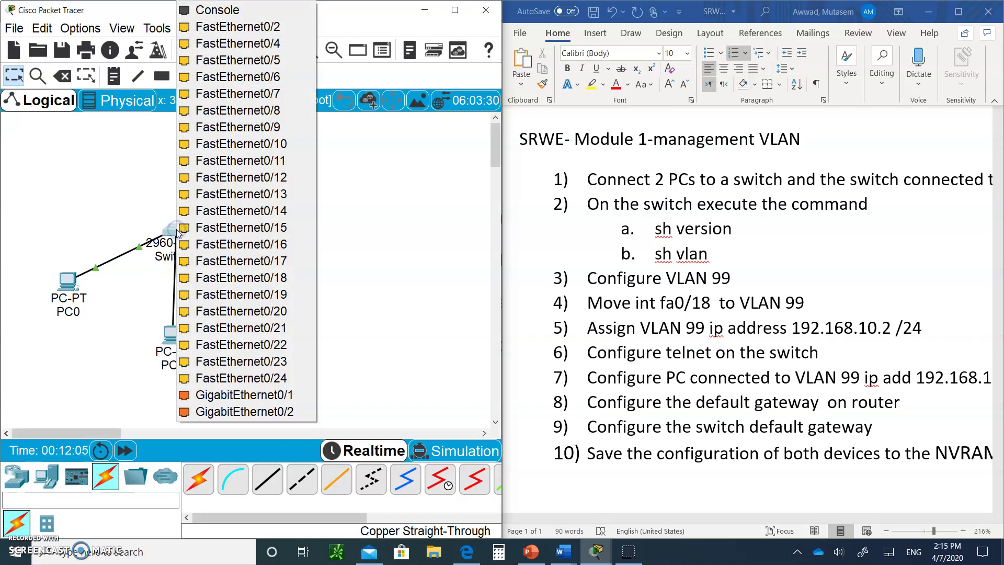
pyautogui.click(261, 277)
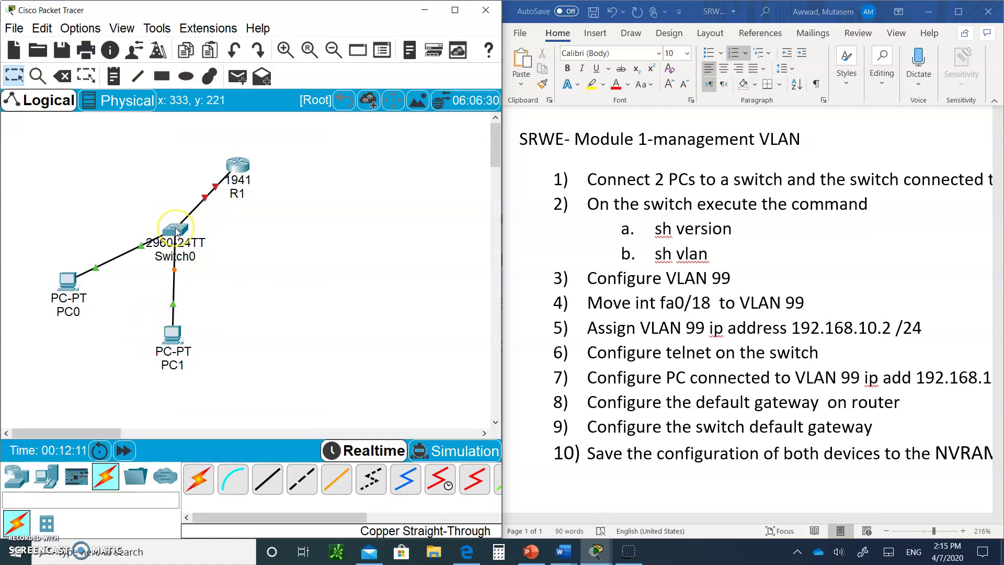
pyautogui.moveTo(176, 229)
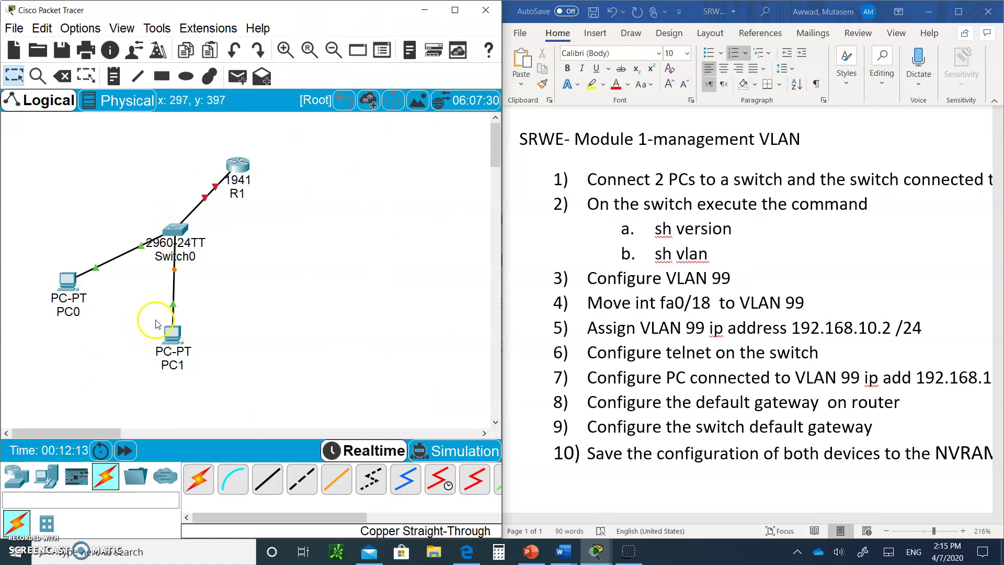
pyautogui.click(177, 336)
# Give PC1 static IP 192.168.10.3, mask 255.255.255.0, gateway 192.168.10.1, and close its window.
pyautogui.click(462, 141)
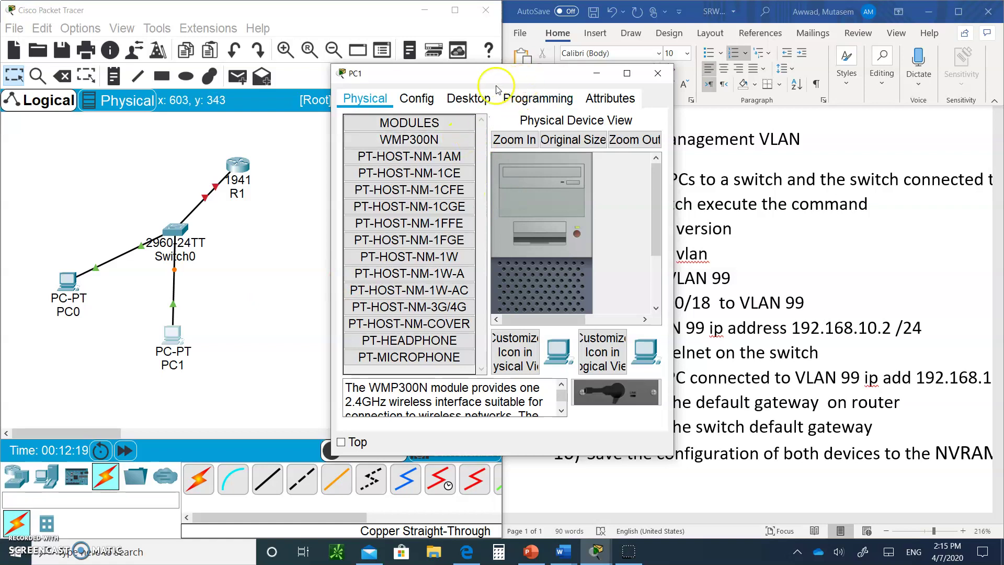
pyautogui.click(469, 98)
pyautogui.click(382, 149)
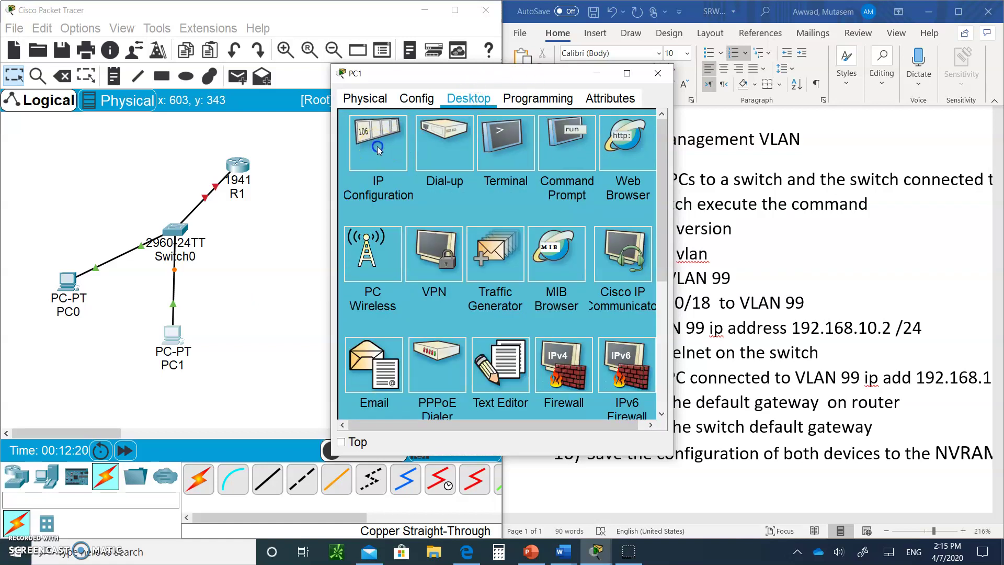
pyautogui.click(457, 197)
pyautogui.write('1')
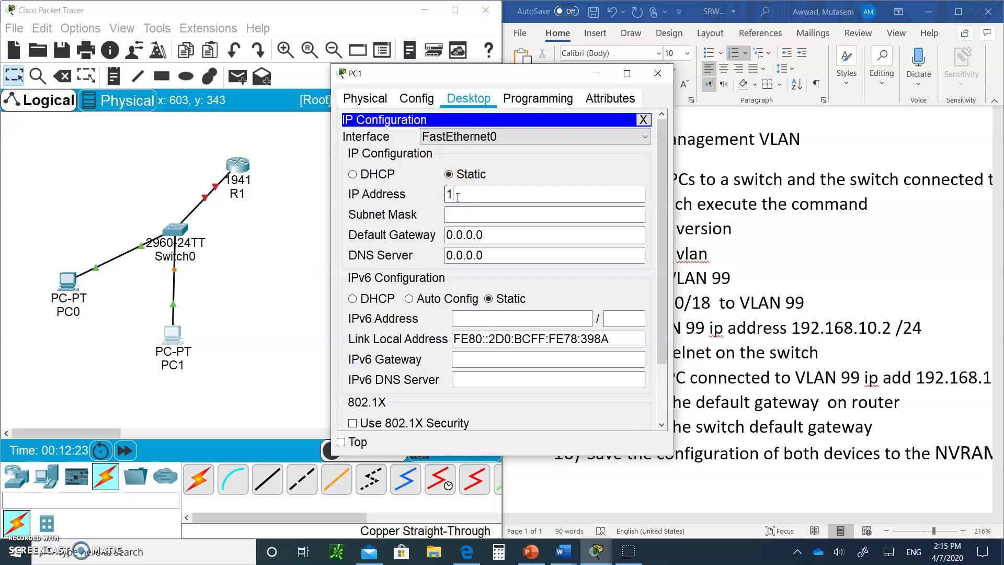
pyautogui.write('92.168.10')
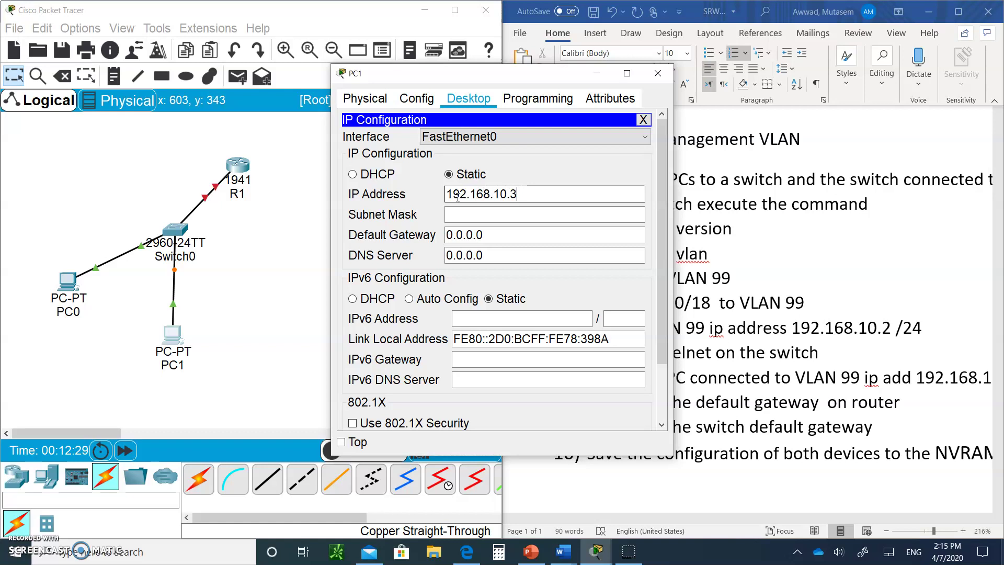
pyautogui.write('.3')
pyautogui.press('Tab')
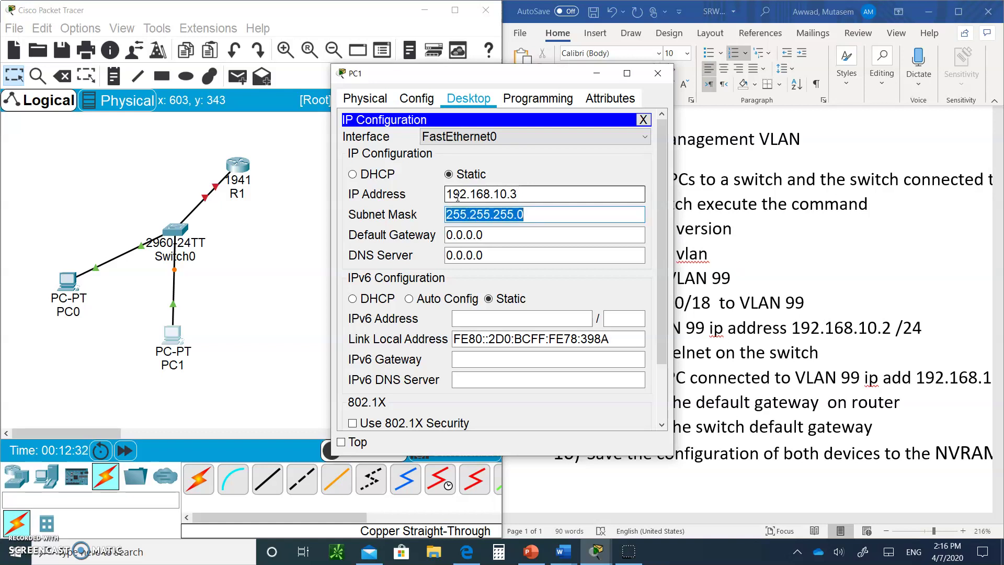
pyautogui.click(225, 175)
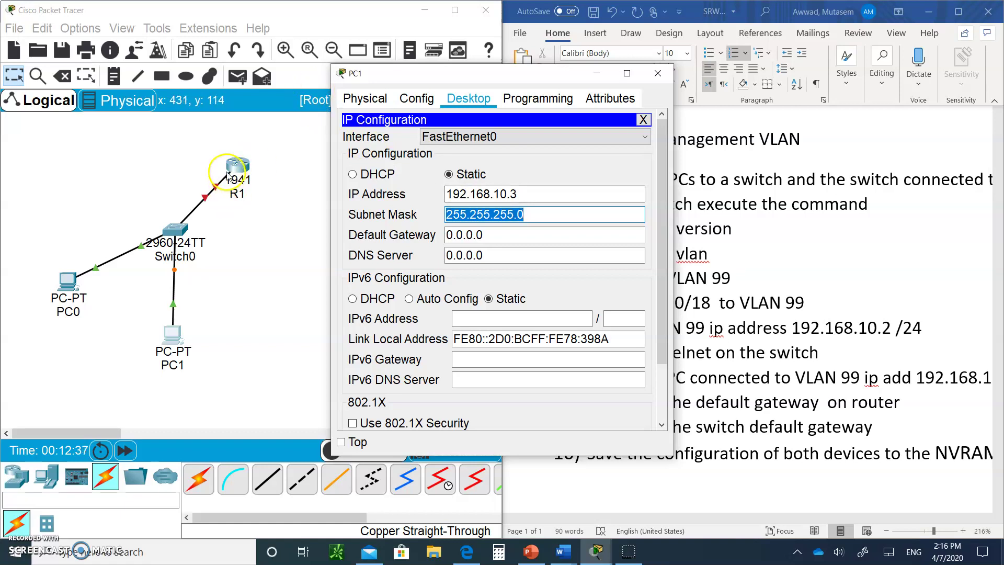
pyautogui.click(497, 235)
pyautogui.press('BackSpace')
pyautogui.press('BackSpace')
pyautogui.press('BackSpace')
pyautogui.press('BackSpace')
pyautogui.press('BackSpace')
pyautogui.press('BackSpace')
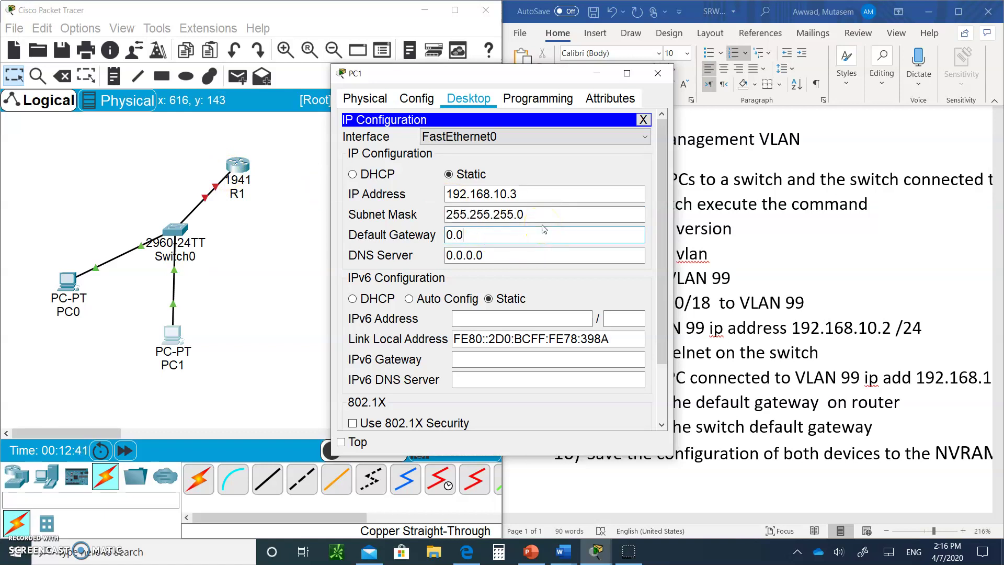
pyautogui.write('192.168.1')
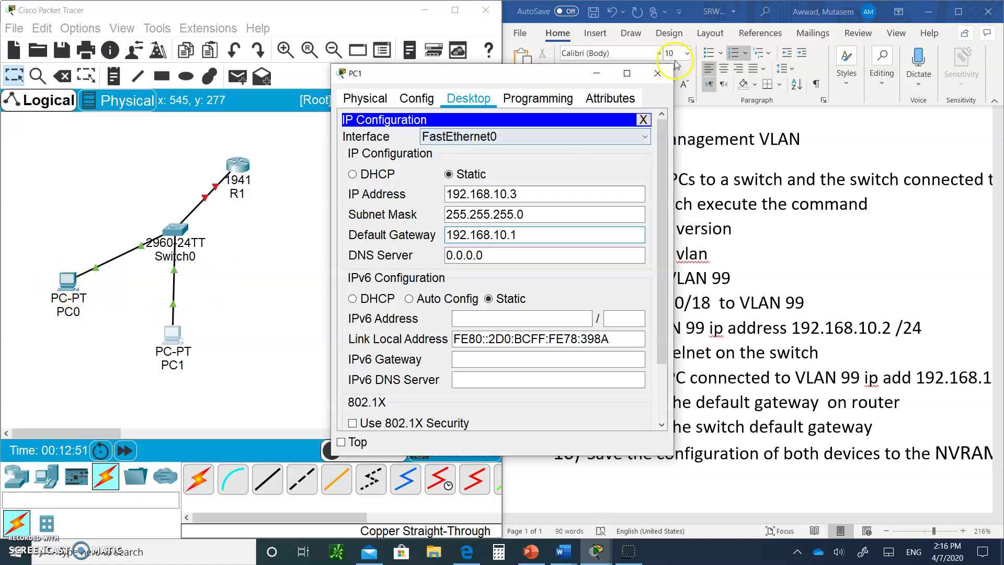
pyautogui.click(658, 73)
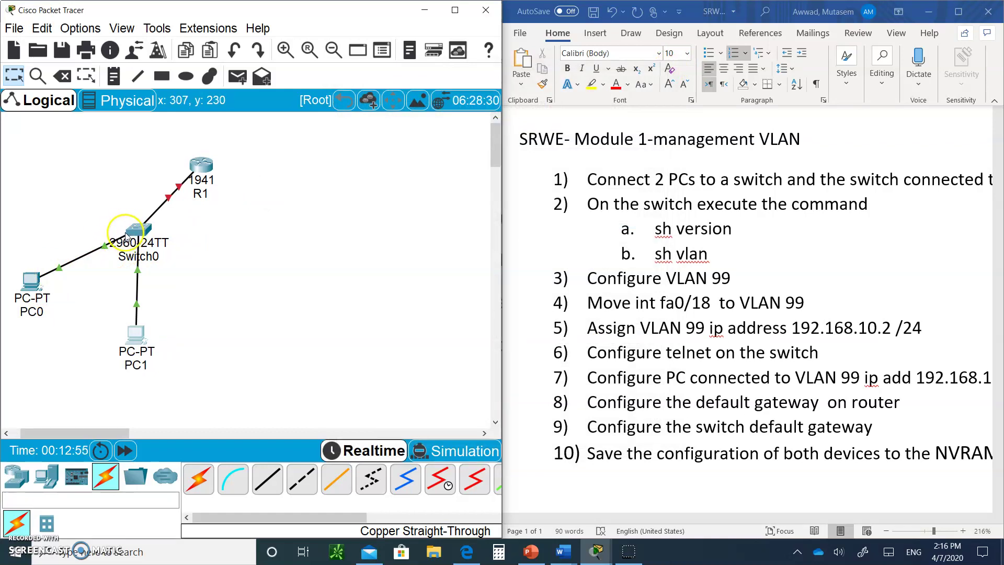
# Enter 192.168.10.4, mask 255.255.255.0 and gateway 192.168.10.1 in PC0's IP Configuration, then close it.
pyautogui.click(33, 277)
pyautogui.click(469, 98)
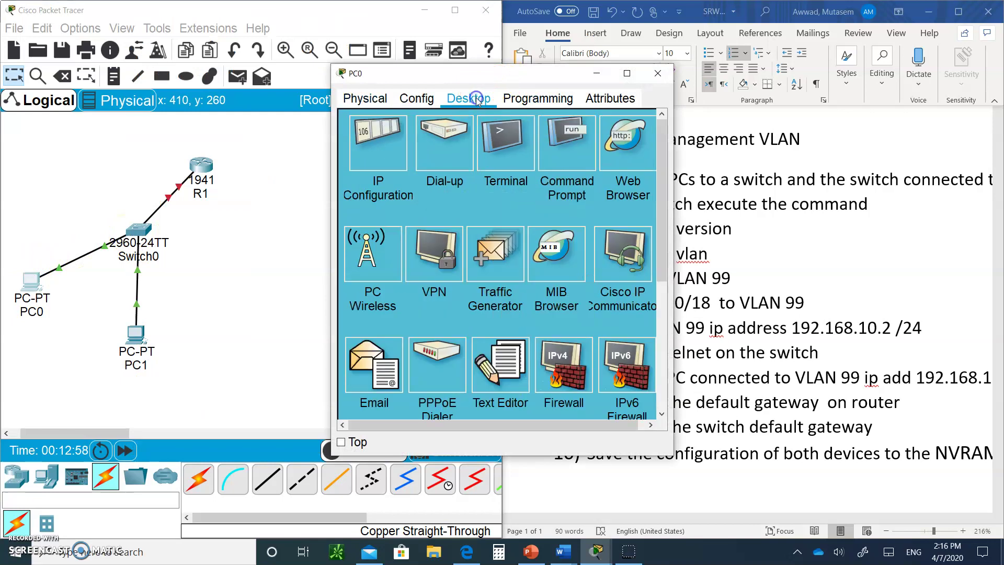
pyautogui.click(448, 175)
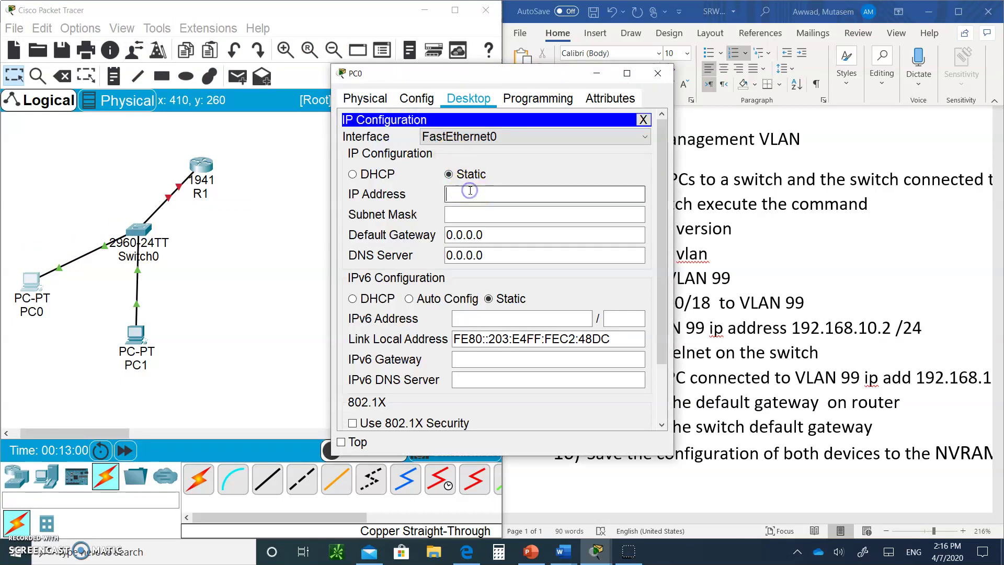
pyautogui.click(463, 198)
pyautogui.write('192.168.10')
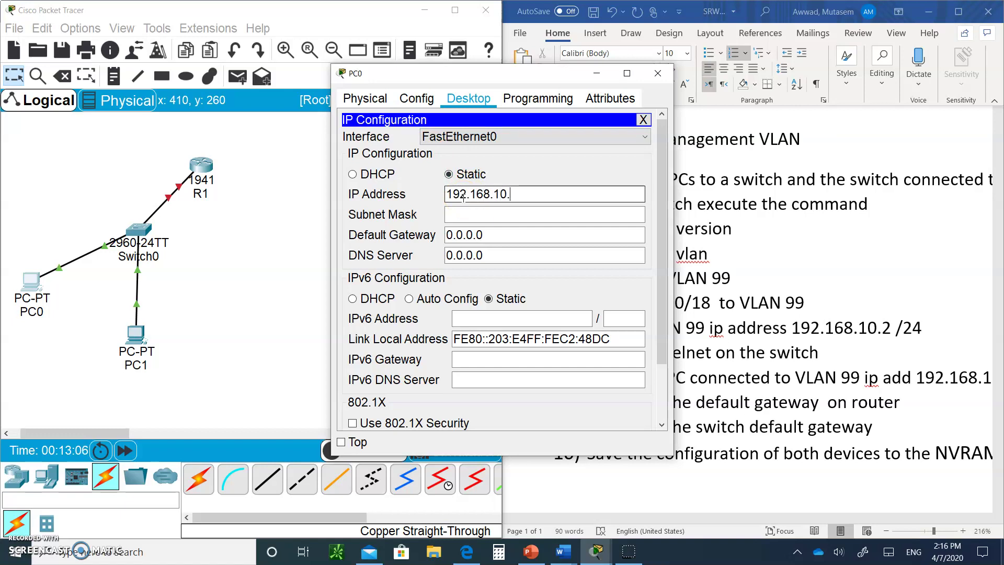
pyautogui.write('.4')
pyautogui.press('Tab')
pyautogui.press('Tab')
pyautogui.write('192.168.10.1')
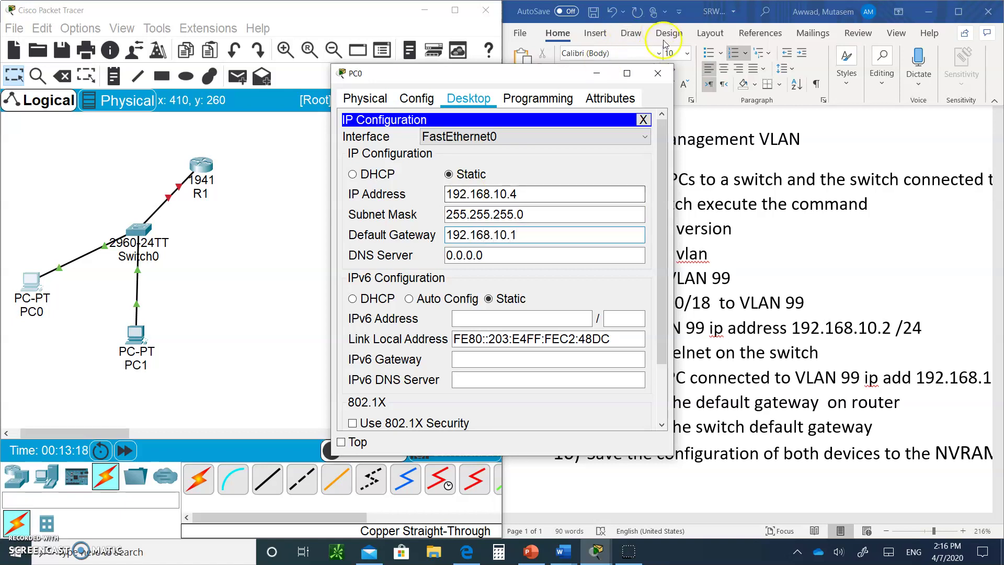
pyautogui.click(658, 73)
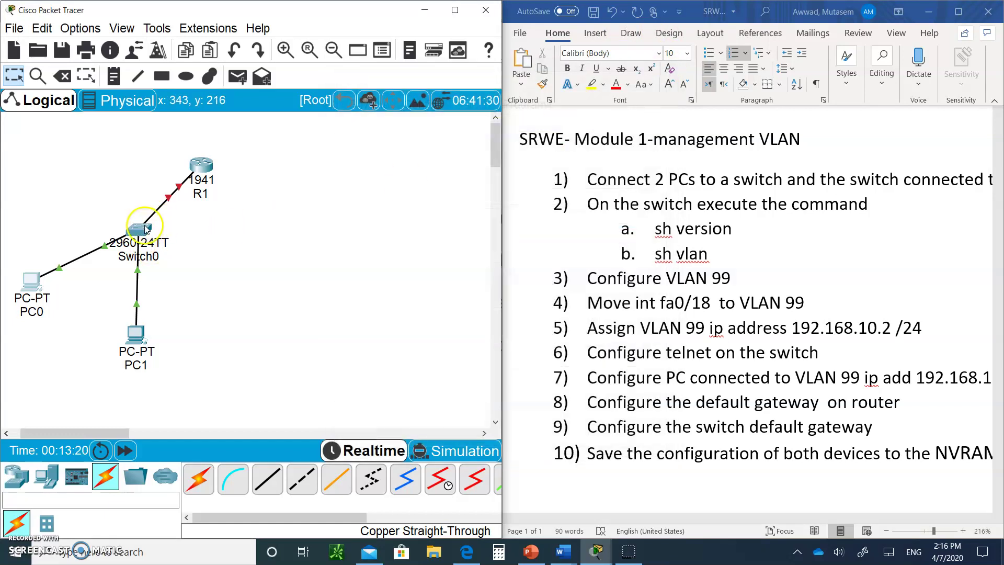
# Display Switch0's running configuration with sh run and page through all of it.
pyautogui.click(142, 231)
pyautogui.click(174, 377)
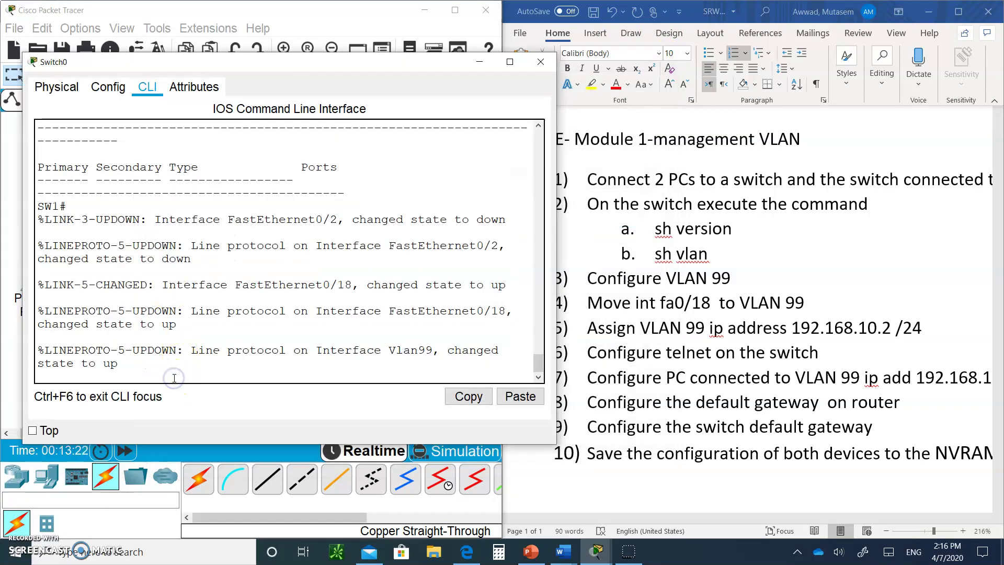
pyautogui.press('Return')
pyautogui.write('sh run')
pyautogui.press('Return')
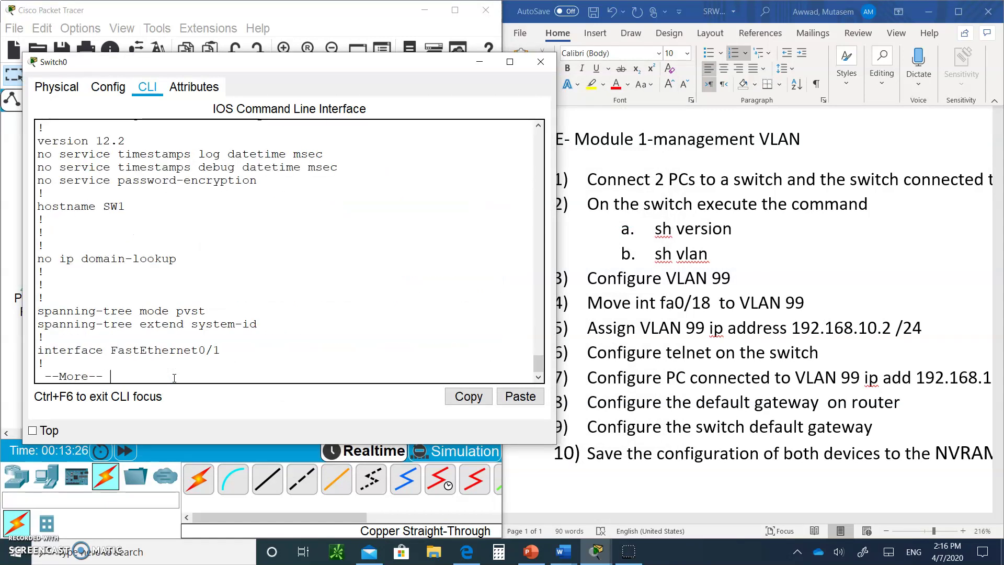
pyautogui.press('space')
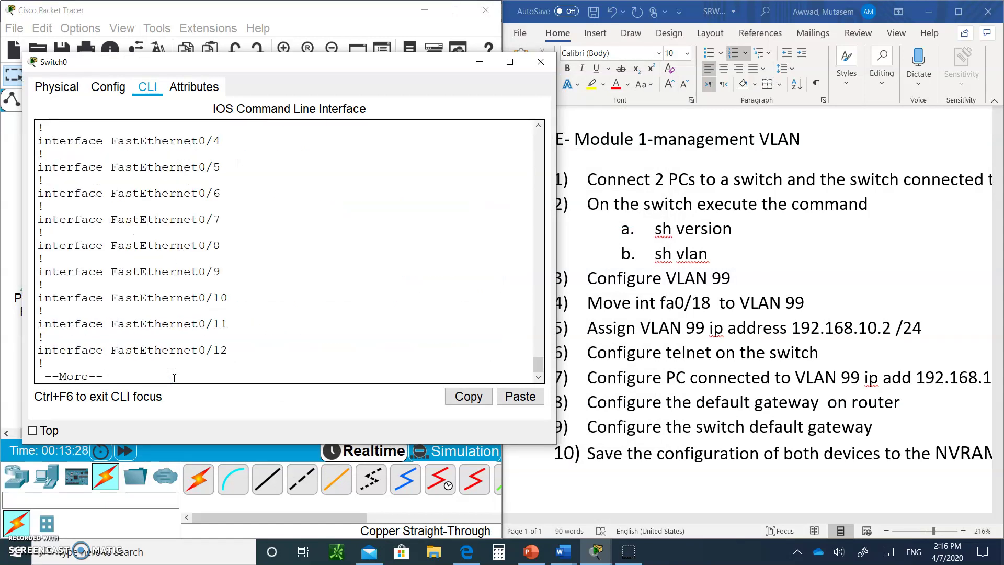
pyautogui.press('space')
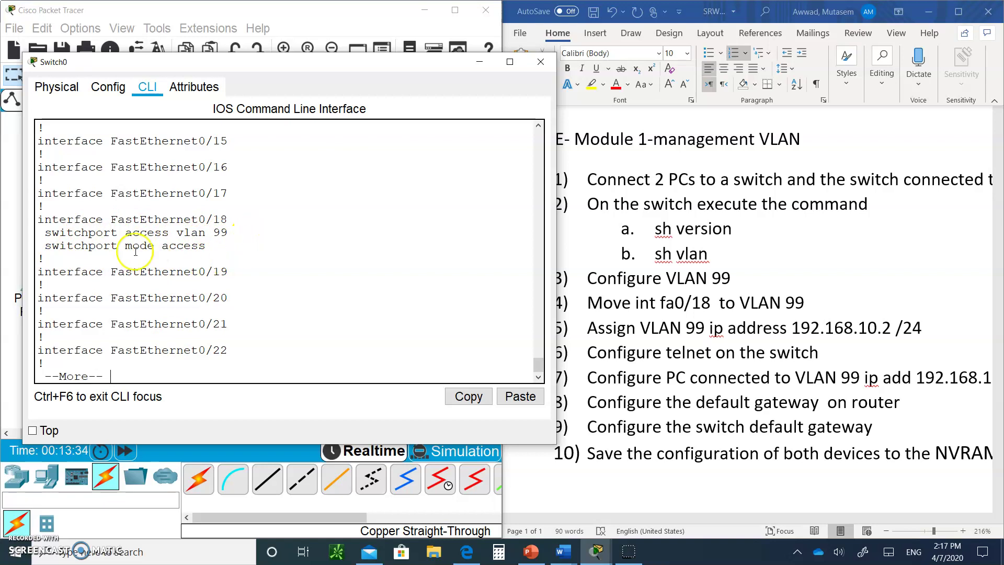
pyautogui.press('space')
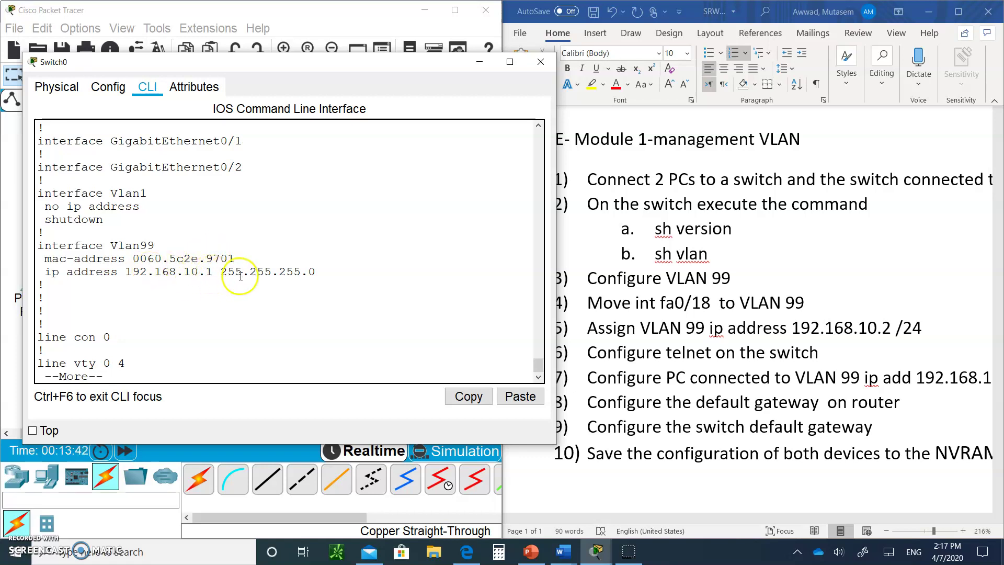
pyautogui.press('space')
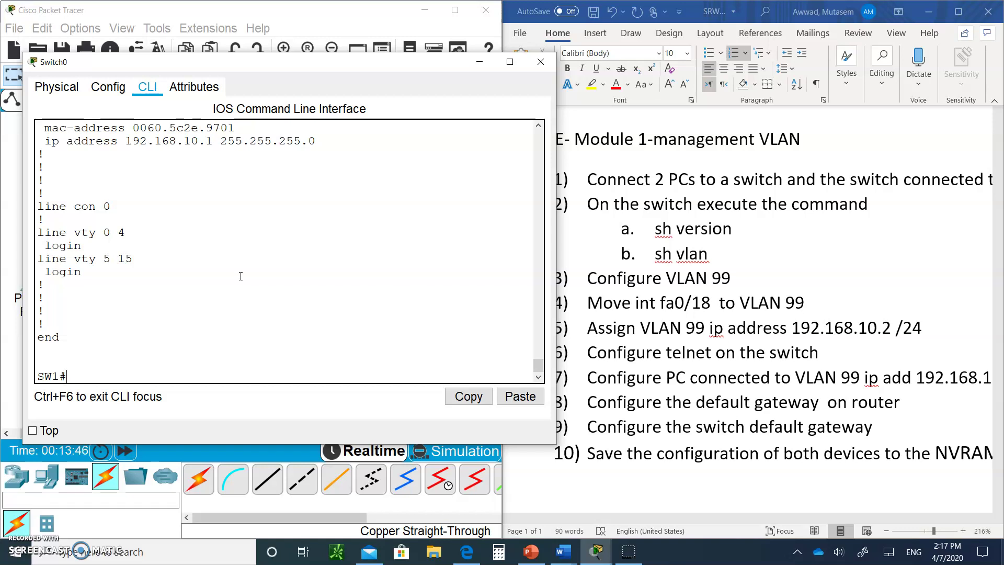
# Move the switch console aside and enter global configuration mode with config t.
pyautogui.moveTo(313, 62); pyautogui.dragTo(557, 61)
pyautogui.click(386, 341)
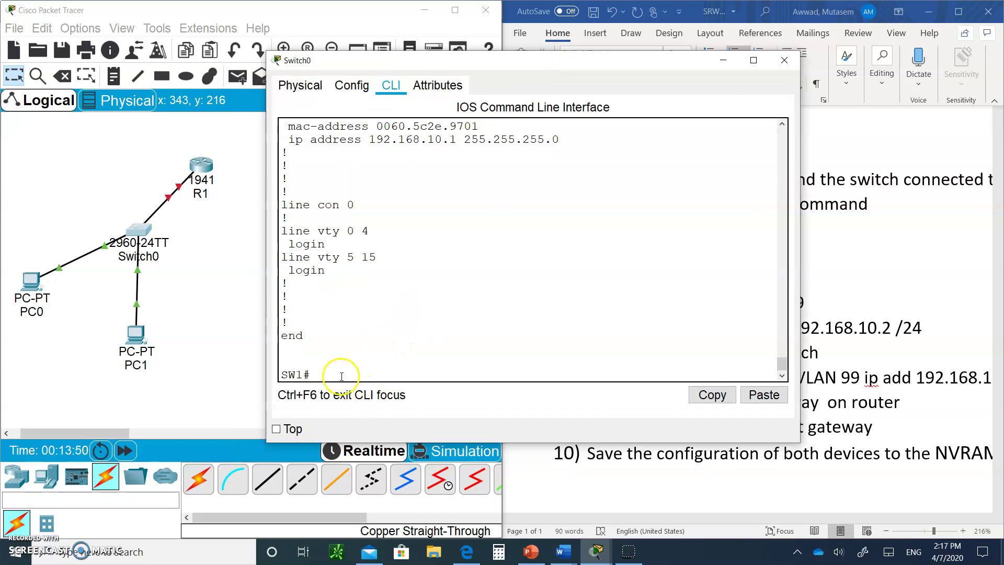
pyautogui.write('config t')
pyautogui.press('Return')
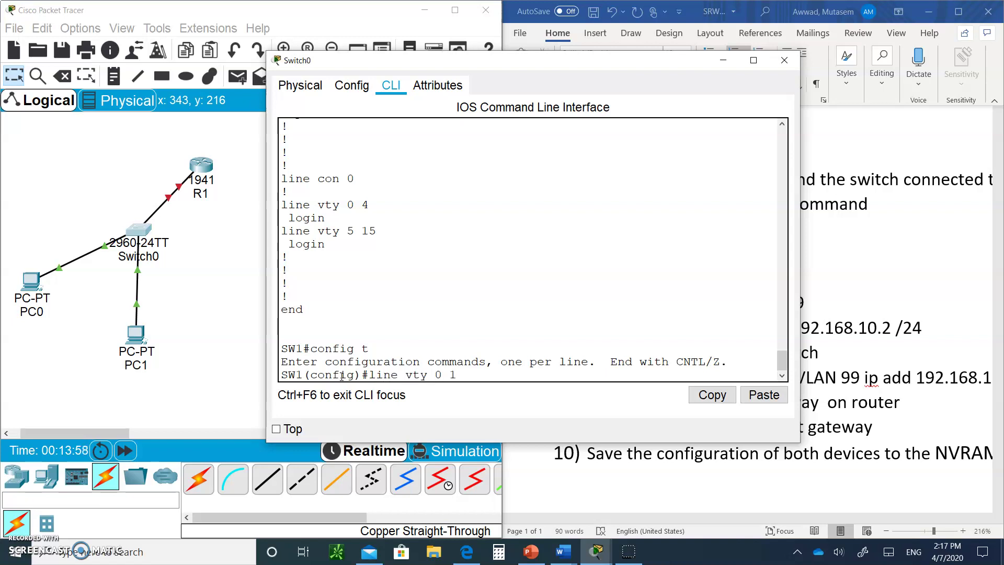
# Set a password on VTY lines 0–15 and require login.
pyautogui.press('Return')
pyautogui.write('pa')
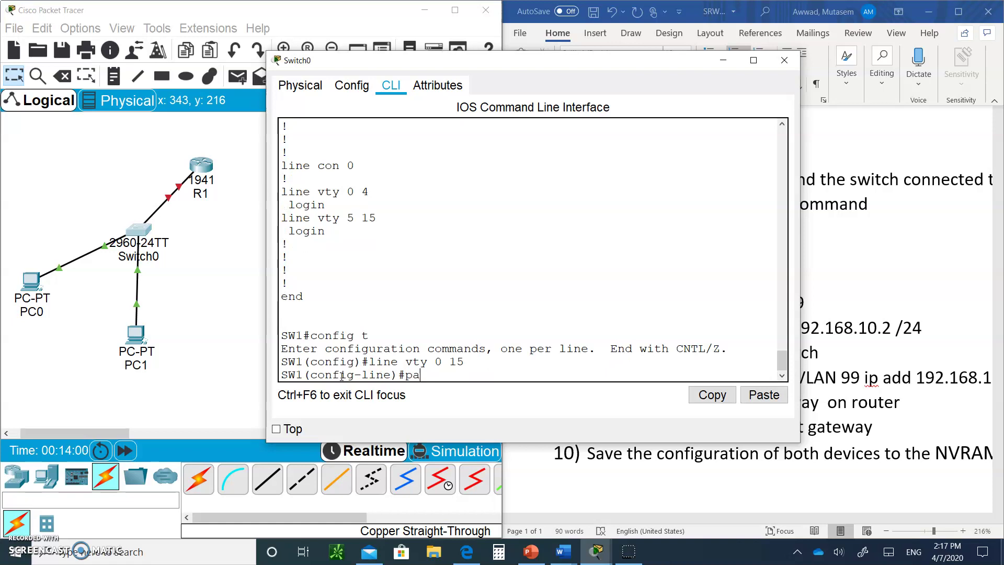
pyautogui.write('ssword cisco')
pyautogui.press('Return')
pyautogui.write('login')
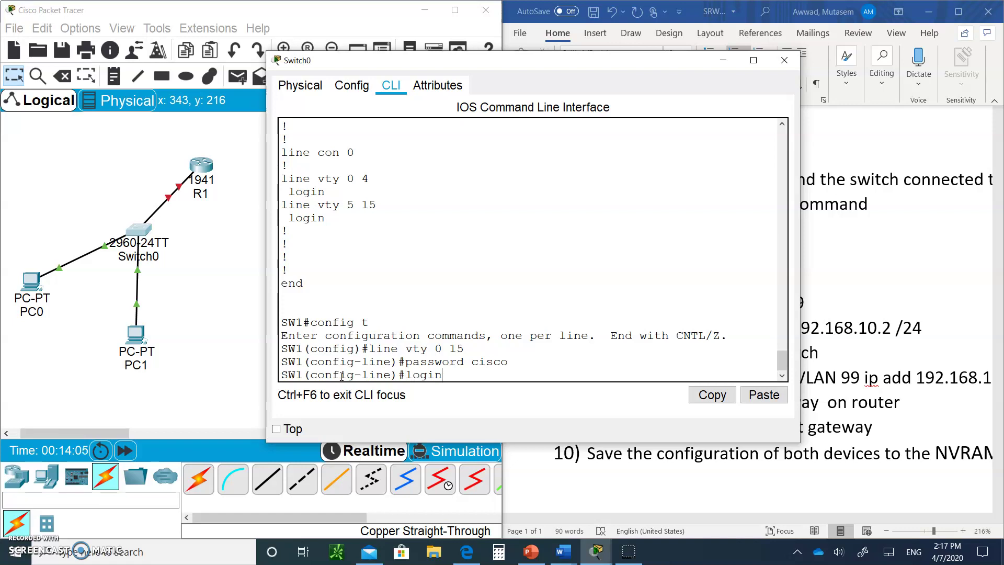
pyautogui.press('Return')
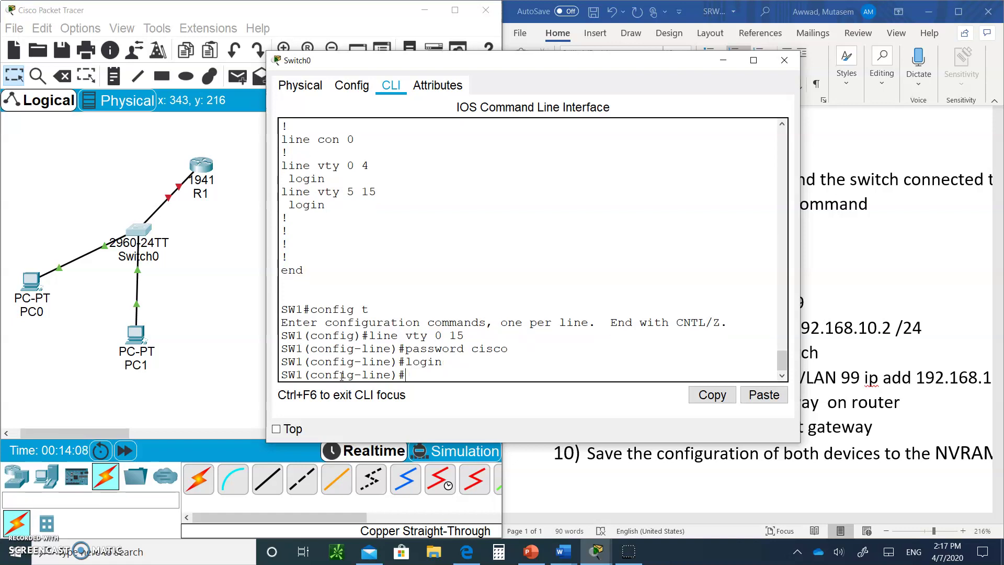
# Configure the switch's enable secret.
pyautogui.write('enable secret cisco')
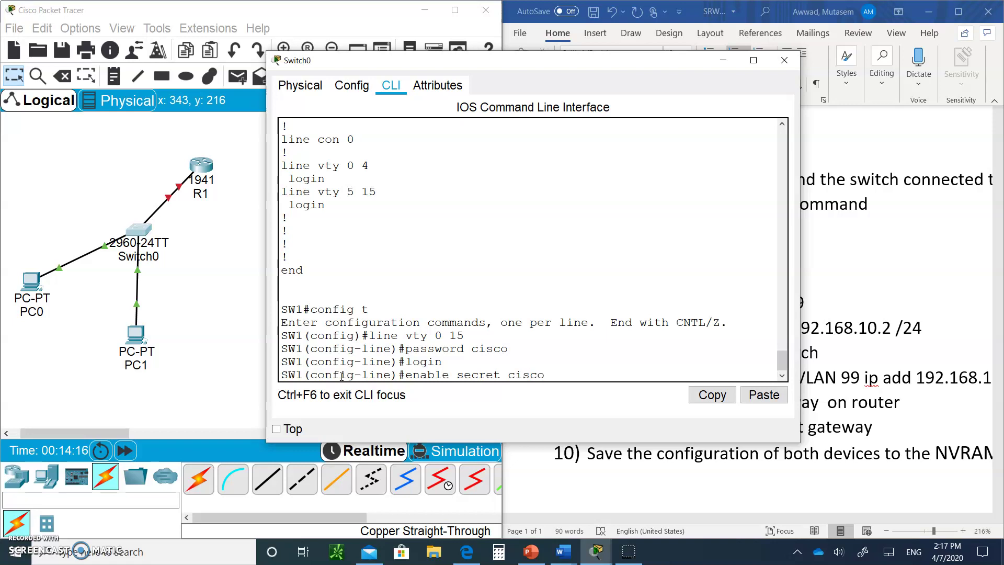
pyautogui.write('1')
pyautogui.press('Return')
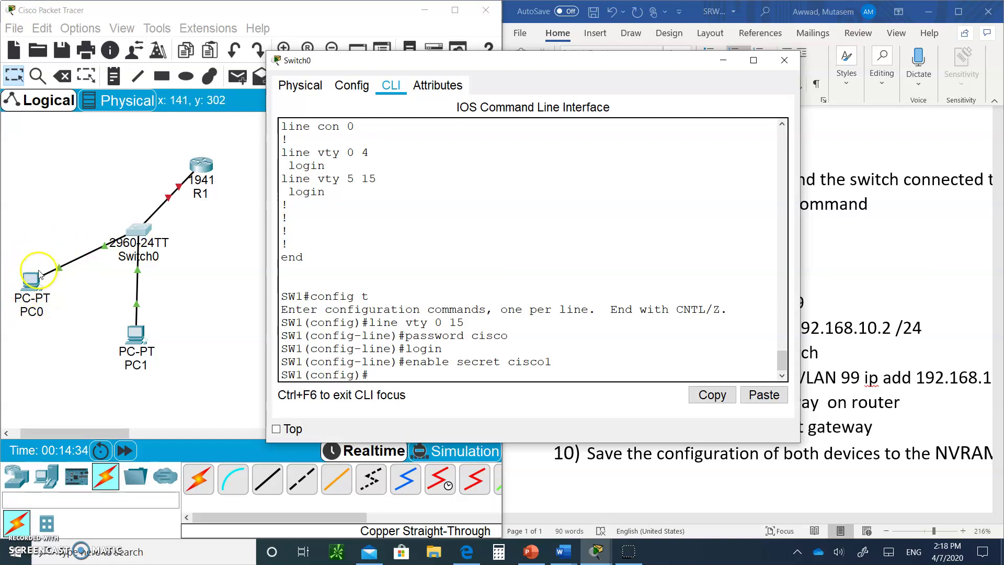
pyautogui.click(98, 336)
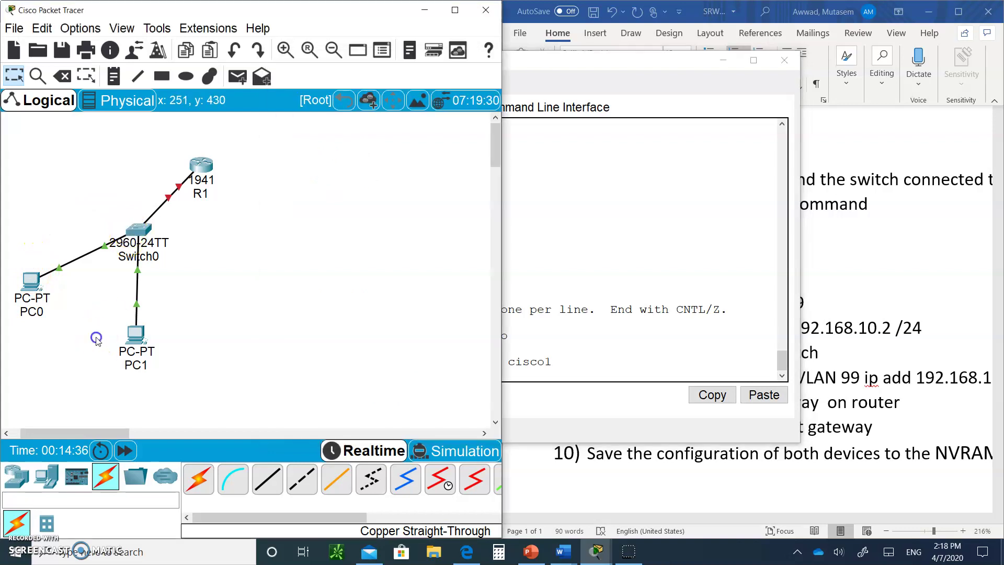
# From PC1's command prompt, telnet to the switch at 192.168.10.1.
pyautogui.click(135, 335)
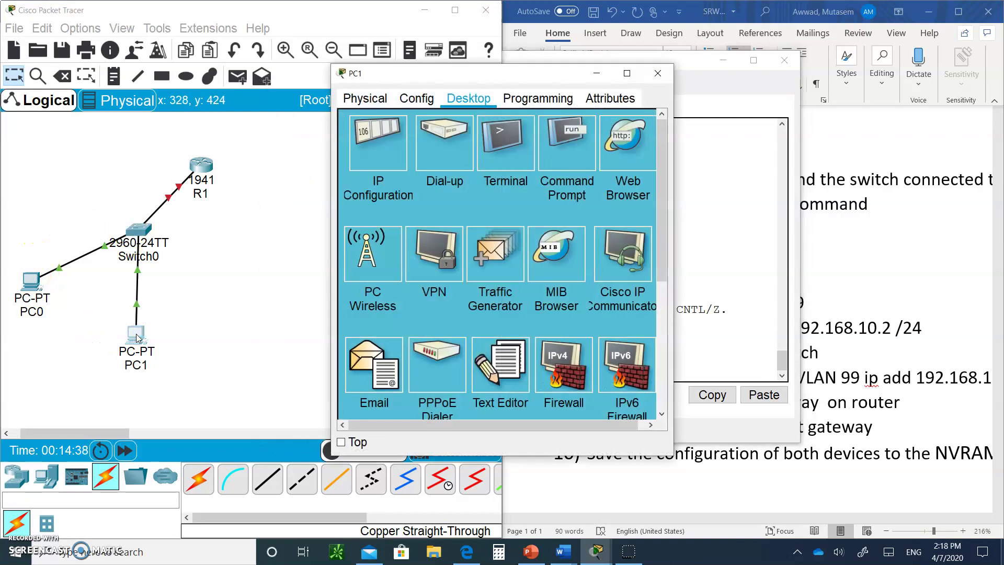
pyautogui.click(578, 141)
pyautogui.write('telnet')
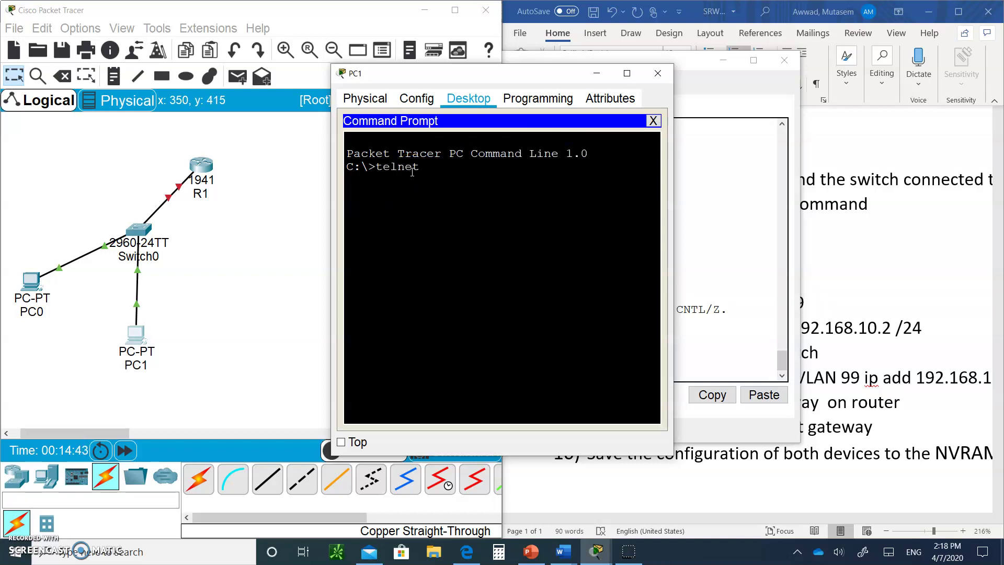
pyautogui.write(' 192.168.10.1')
pyautogui.press('Return')
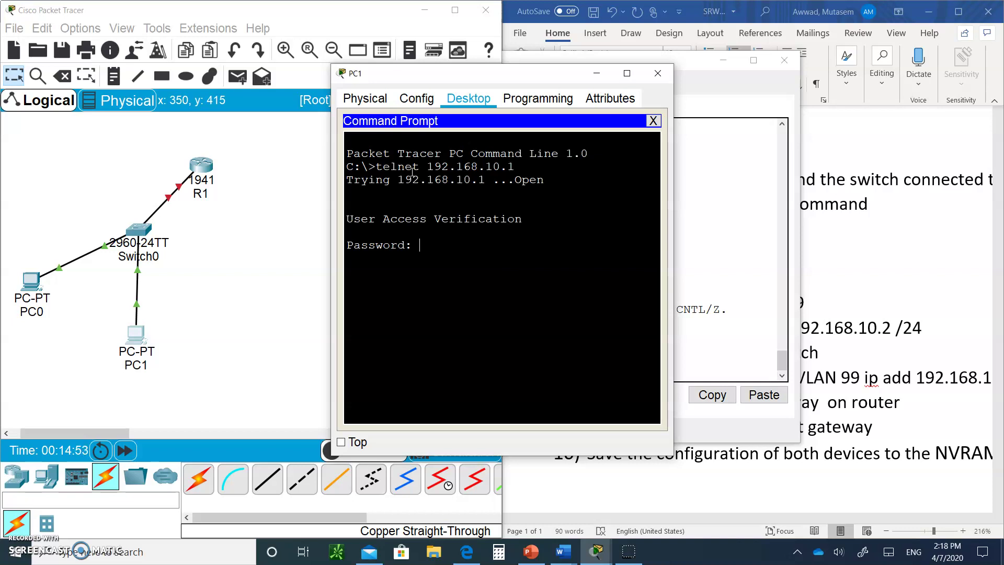
# Log in with the VTY password, enter enable mode with the enable secret, then exit.
pyautogui.press('Return')
pyautogui.press('Return')
pyautogui.write('en')
pyautogui.press('Return')
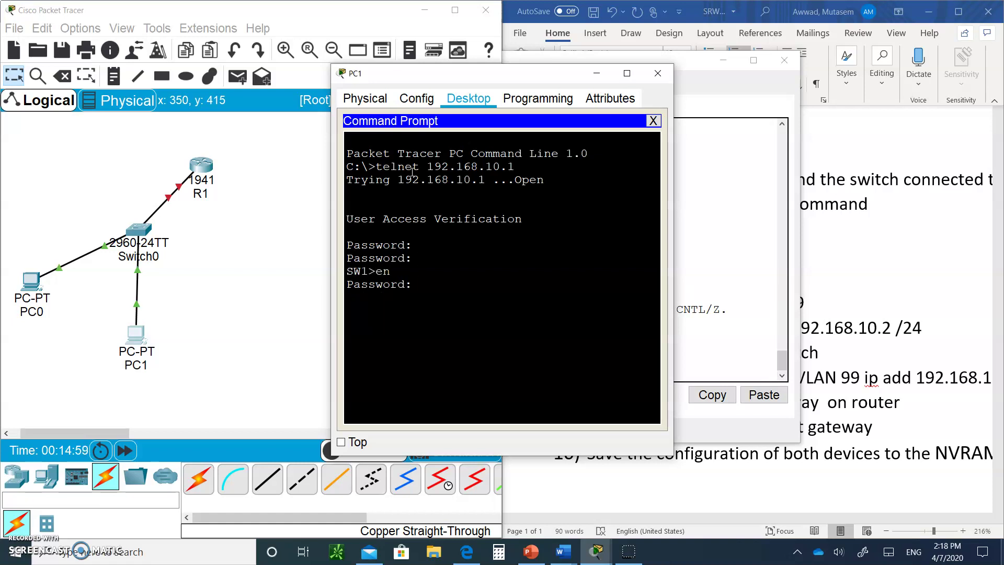
pyautogui.press('Return')
pyautogui.press('Return')
pyautogui.write('exit')
pyautogui.press('Return')
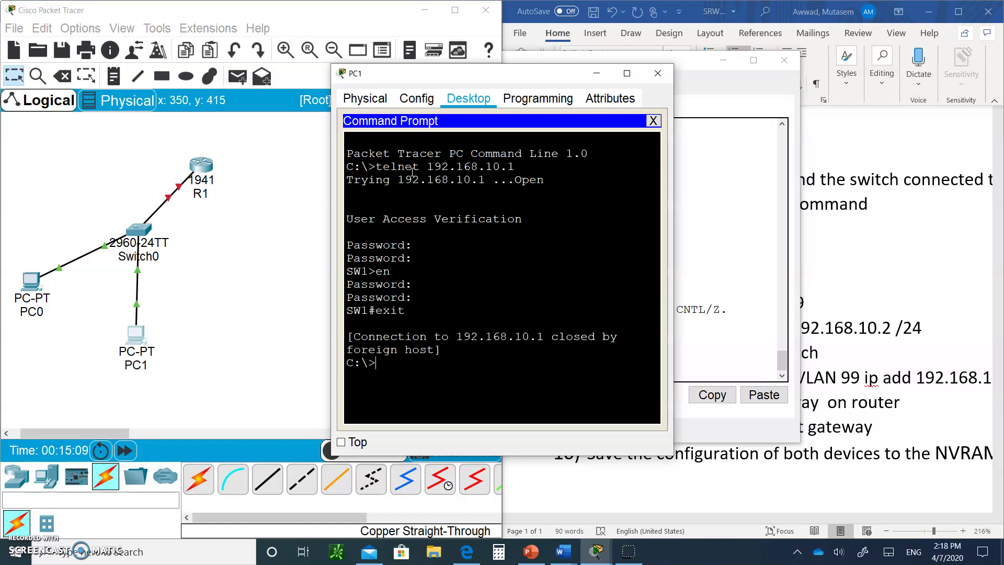
# Run telnet 192.168.10.1 from PC0's command prompt and see the connection time out.
pyautogui.click(30, 281)
pyautogui.click(560, 117)
pyautogui.click(399, 181)
pyautogui.write('teln')
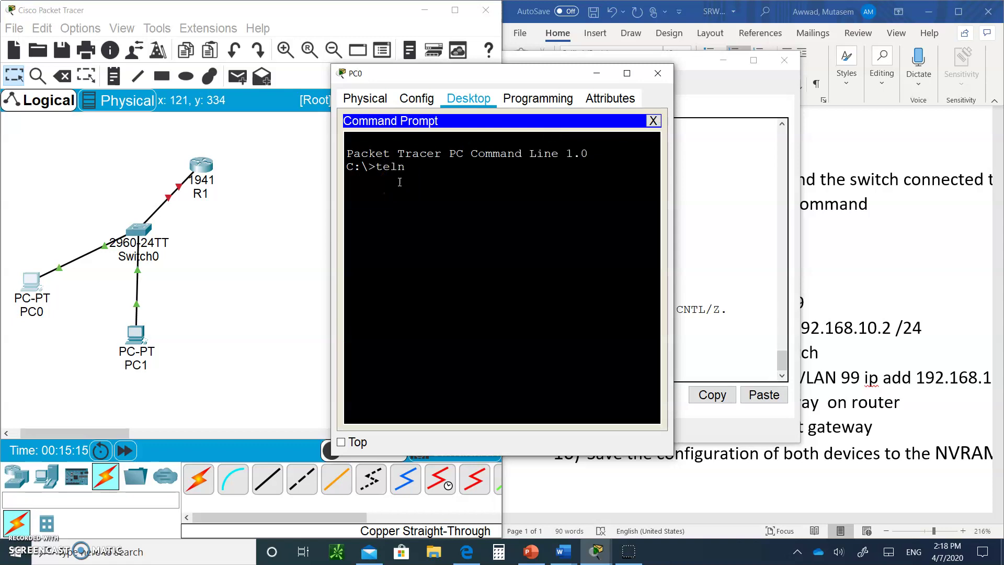
pyautogui.write('et 192.168.10.1')
pyautogui.press('Return')
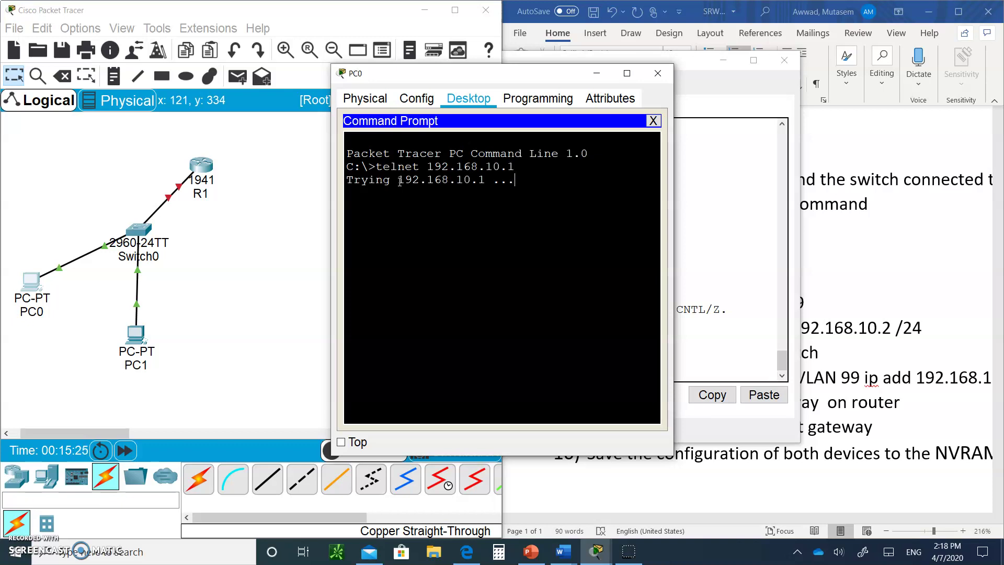
pyautogui.click(202, 167)
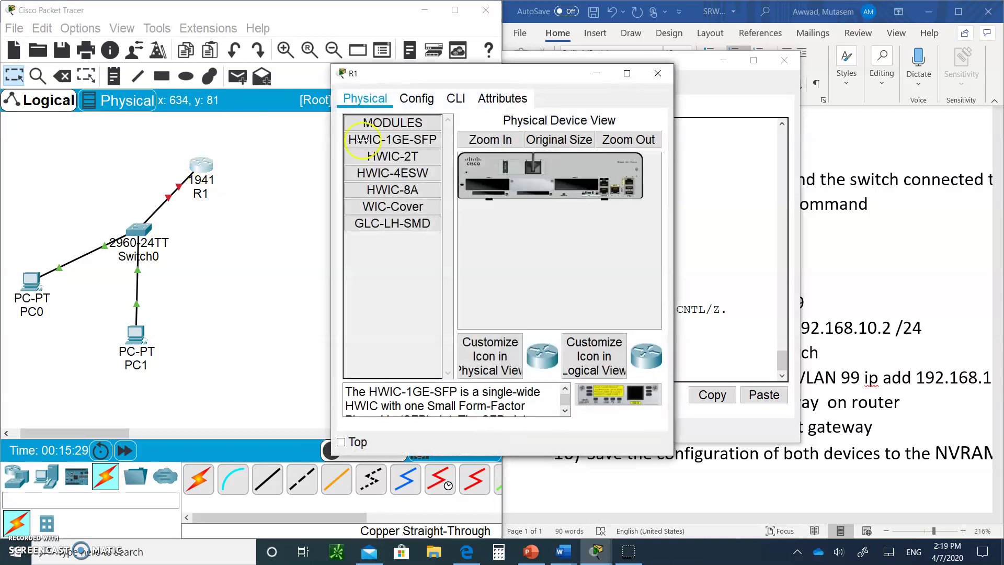
# Widen router R1's window and open its command-line interface.
pyautogui.moveTo(673, 118); pyautogui.dragTo(740, 118)
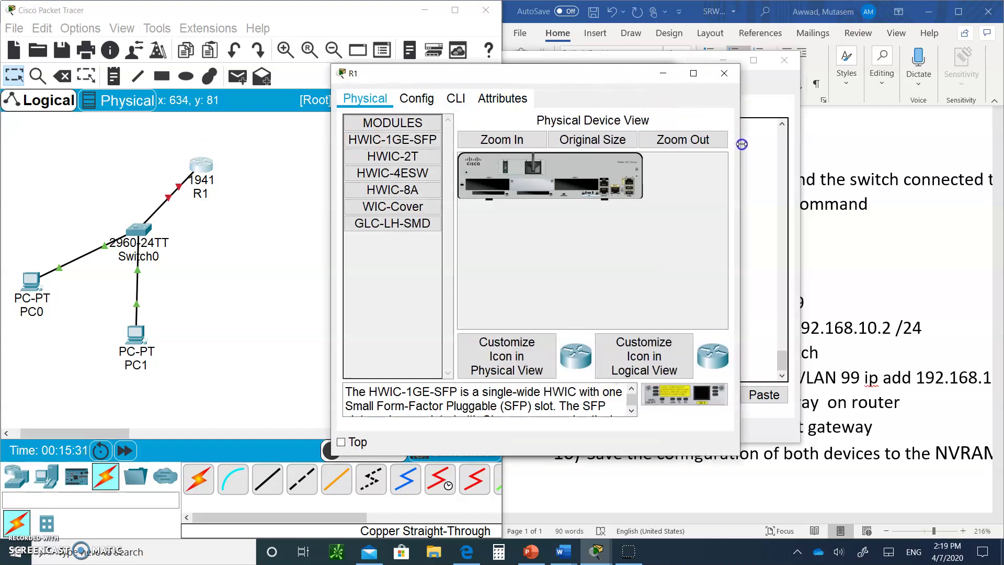
pyautogui.click(456, 98)
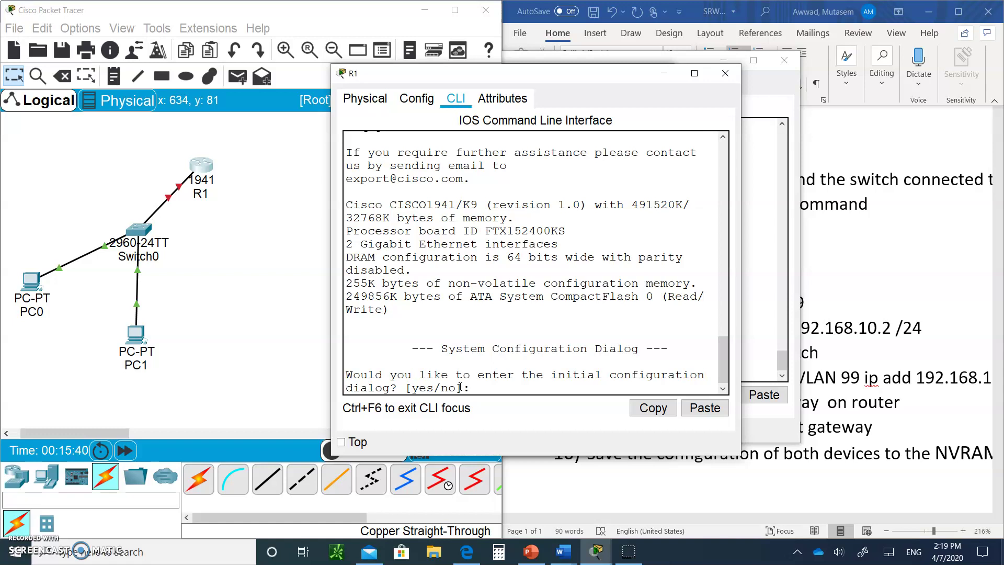
pyautogui.click(478, 387)
# Answer 'no' to the initial setup dialog, then enter global configuration mode with en and config t.
pyautogui.write('no')
pyautogui.press('Return')
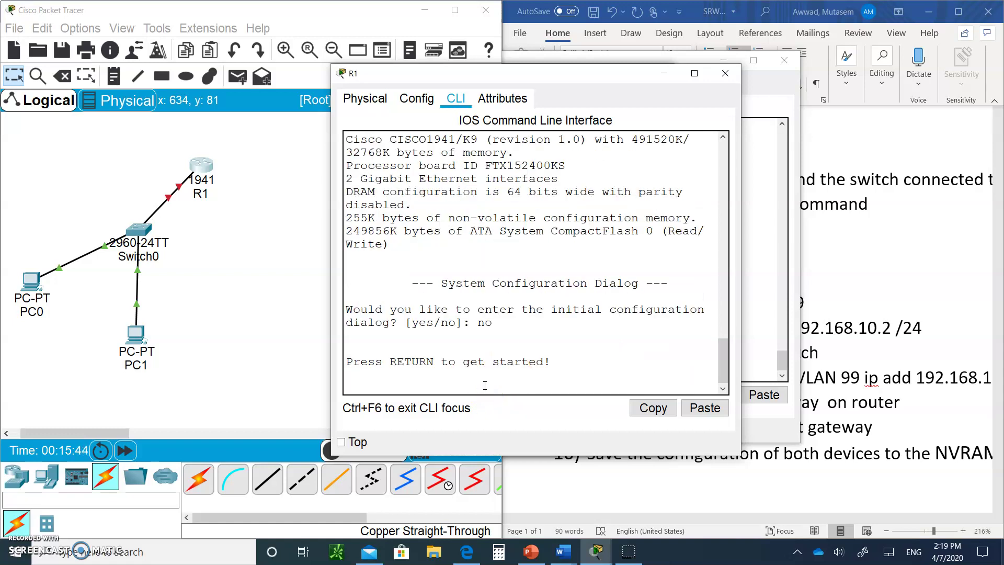
pyautogui.press('Return')
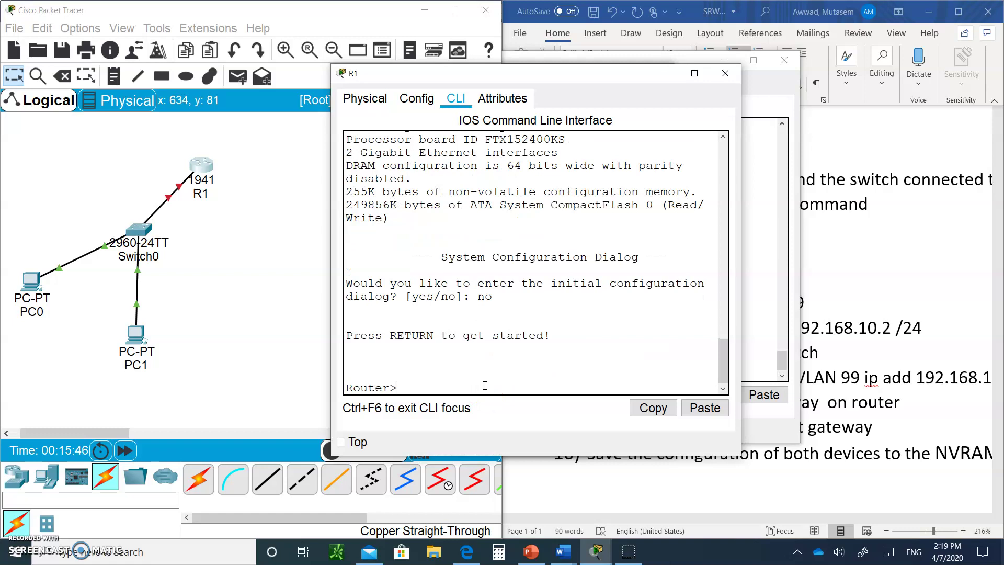
pyautogui.write('en')
pyautogui.press('Return')
pyautogui.write('config t')
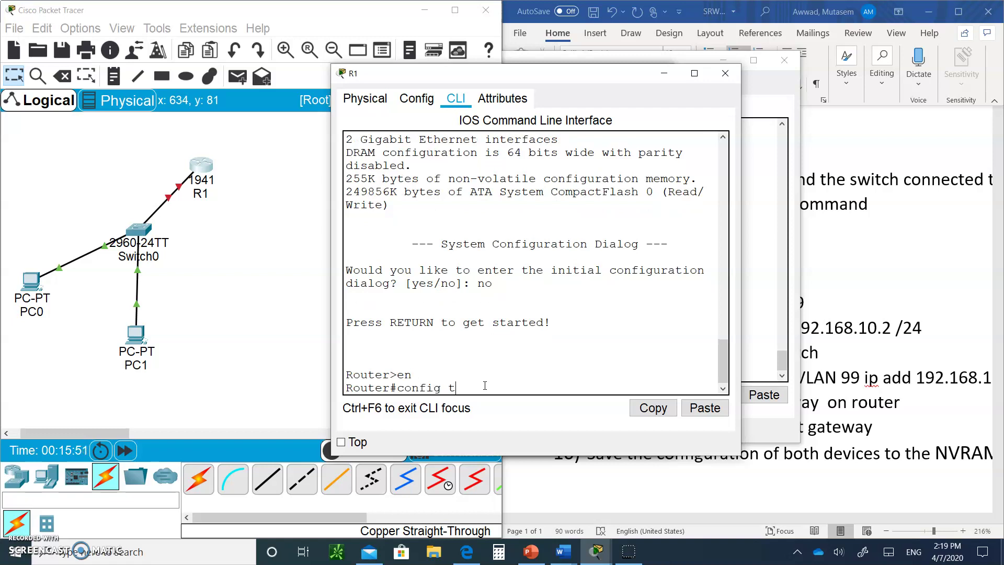
pyautogui.press('Return')
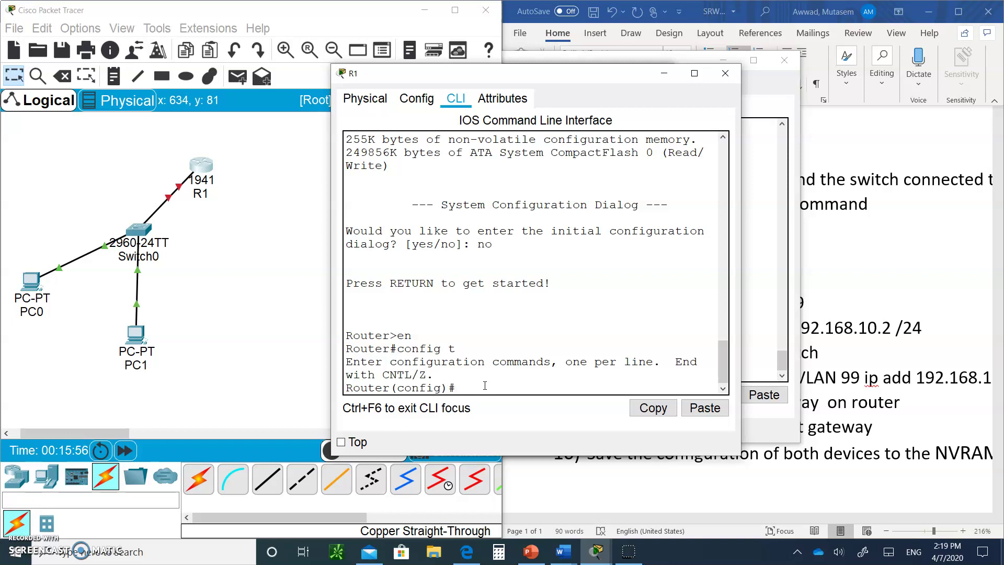
# Disable domain lookup and set the router hostname to R1.
pyautogui.write('h')
pyautogui.press('BackSpace')
pyautogui.write('no ip domain lookup')
pyautogui.press('Return')
pyautogui.write('hostname R1')
pyautogui.press('Return')
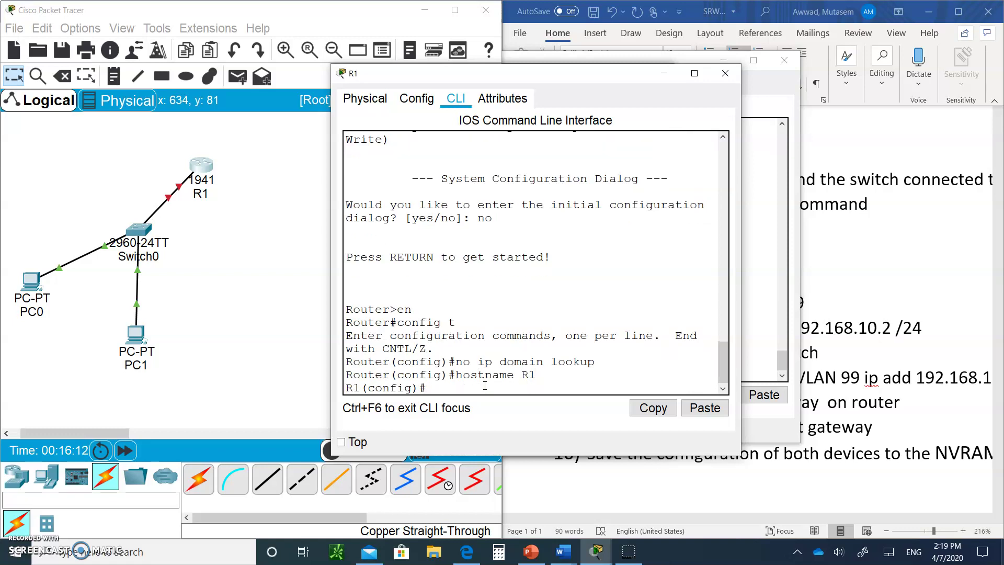
# Give interface G0/0 the address 192.168.10.1 255.255.255.0 and bring it up.
pyautogui.write('int')
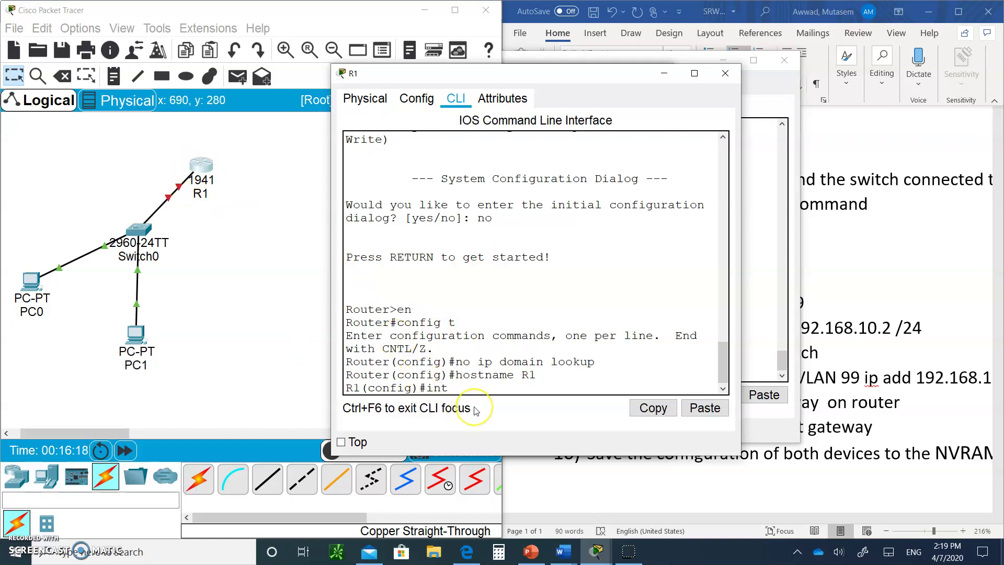
pyautogui.write('g0/0')
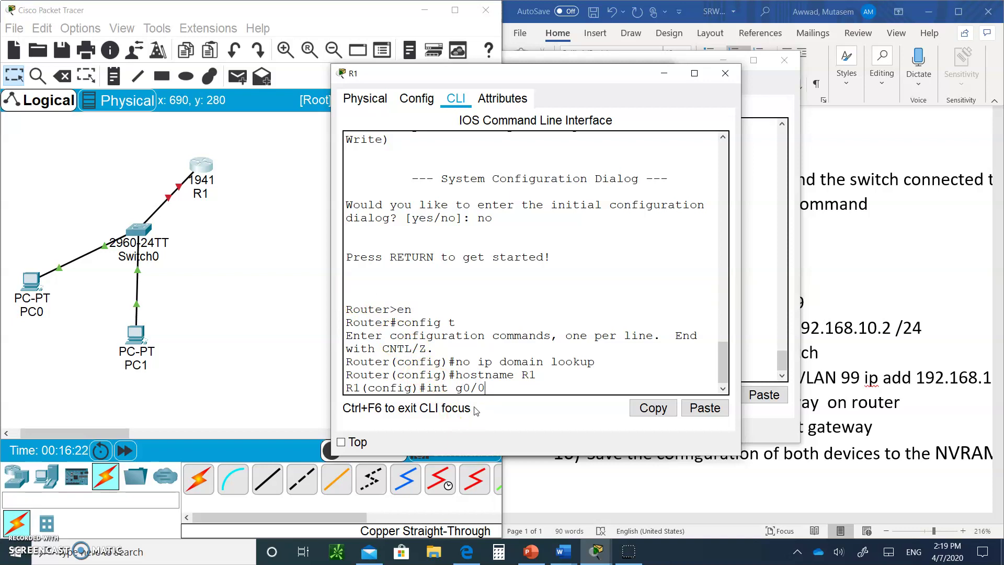
pyautogui.press('Return')
pyautogui.write('ip add')
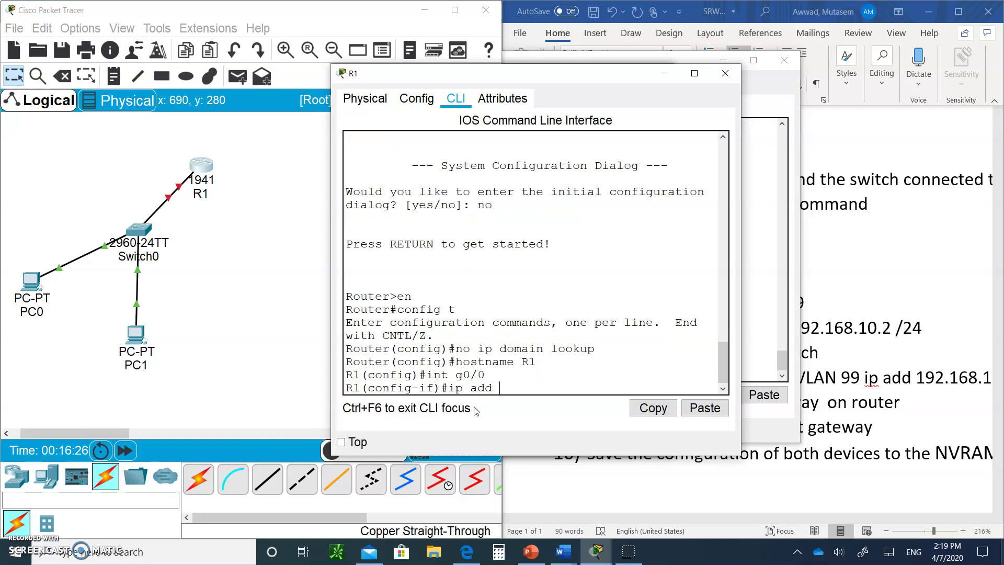
pyautogui.write(' 192.168.10.1 255.255.255.0')
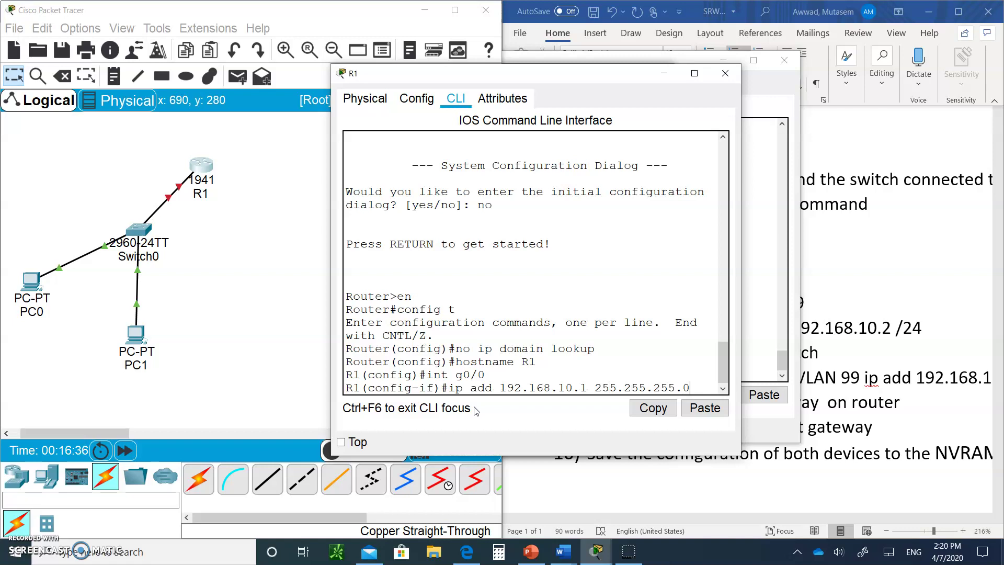
pyautogui.press('Return')
pyautogui.write('no shu')
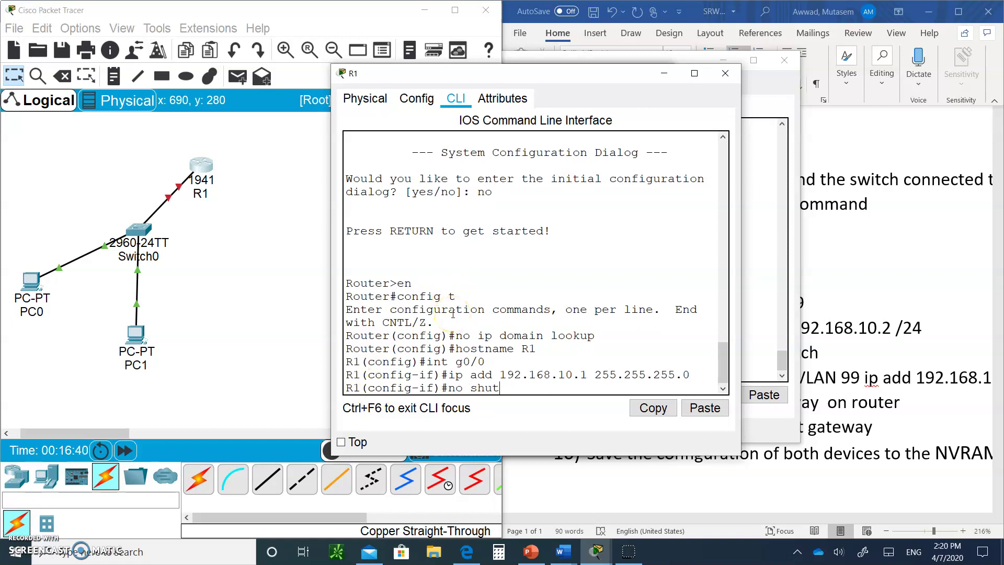
pyautogui.write('t')
pyautogui.press('Return')
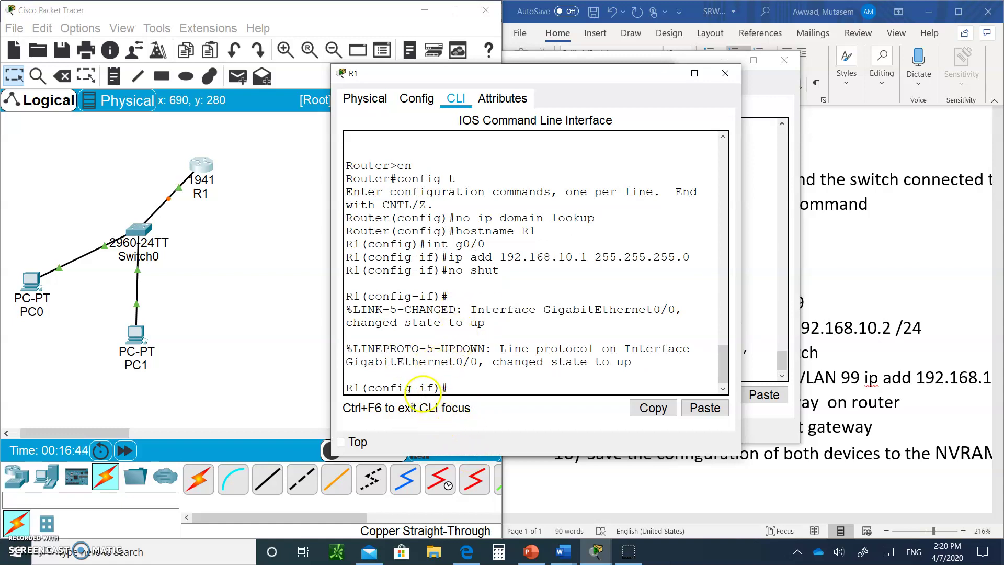
# Describe G0/0 as 'this is the managment vlan default gateway' and exit configuration mode.
pyautogui.write('des')
pyautogui.press('Tab')
pyautogui.write('this is')
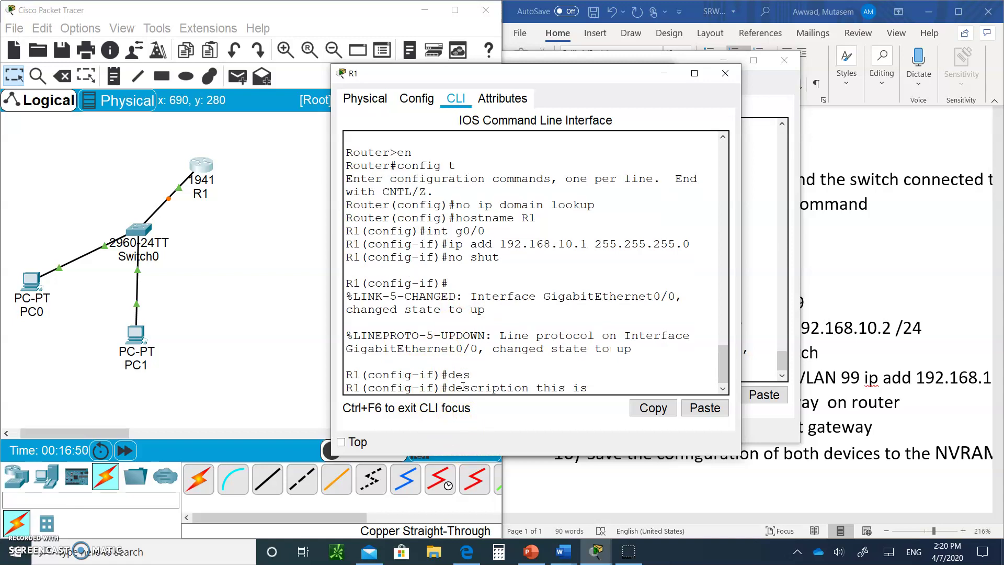
pyautogui.write(' the managment vlan')
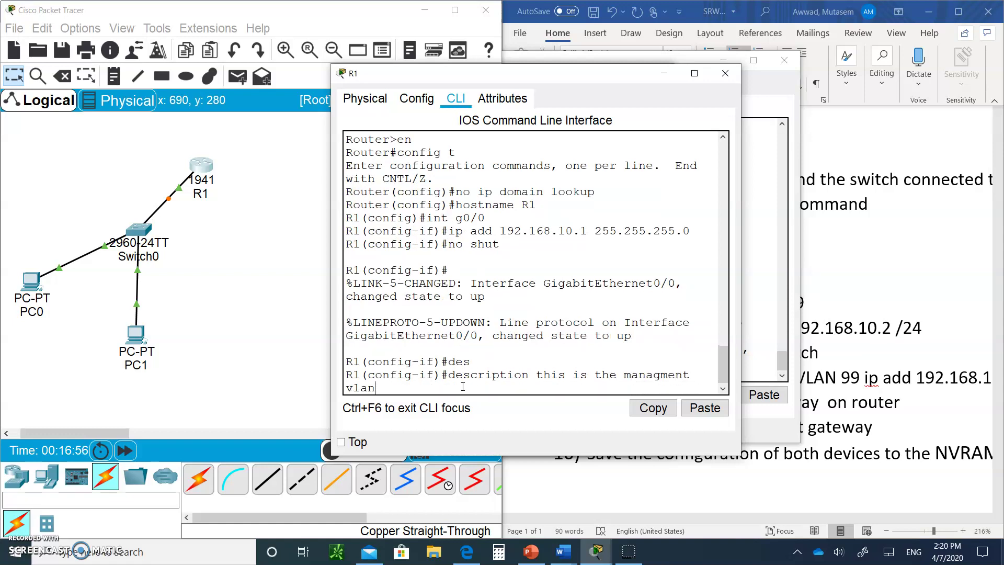
pyautogui.write(' default gateway')
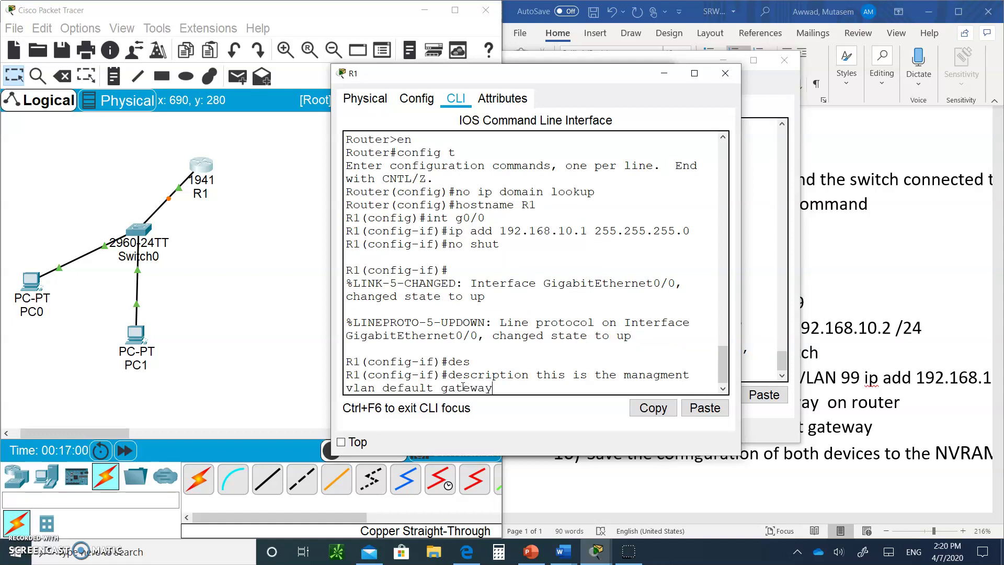
pyautogui.press('Return')
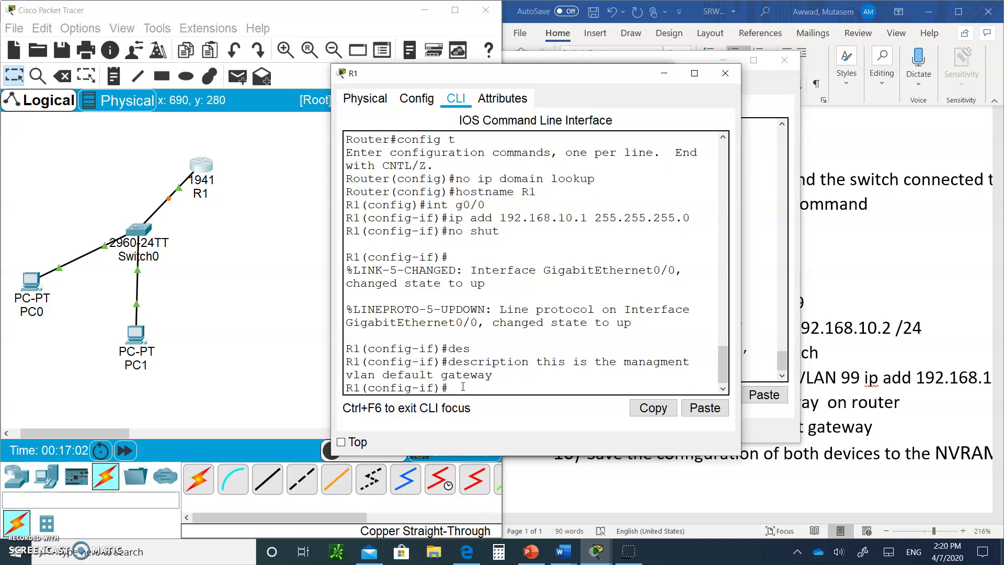
pyautogui.hotkey('ctrl', 'z')
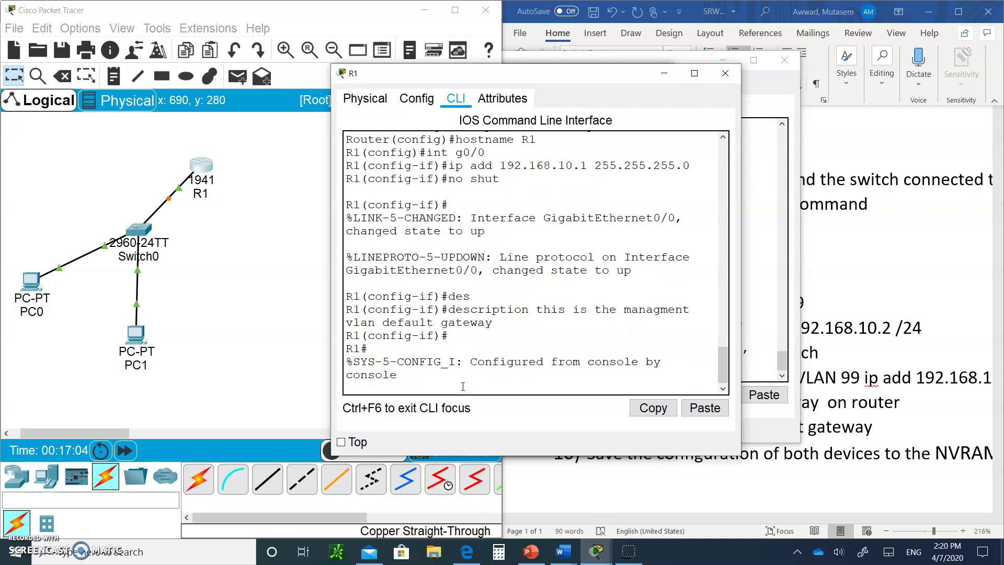
pyautogui.press('Return')
# Run 'sh version' on R1 to display its version information.
pyautogui.write('sh ru')
pyautogui.press('BackSpace')
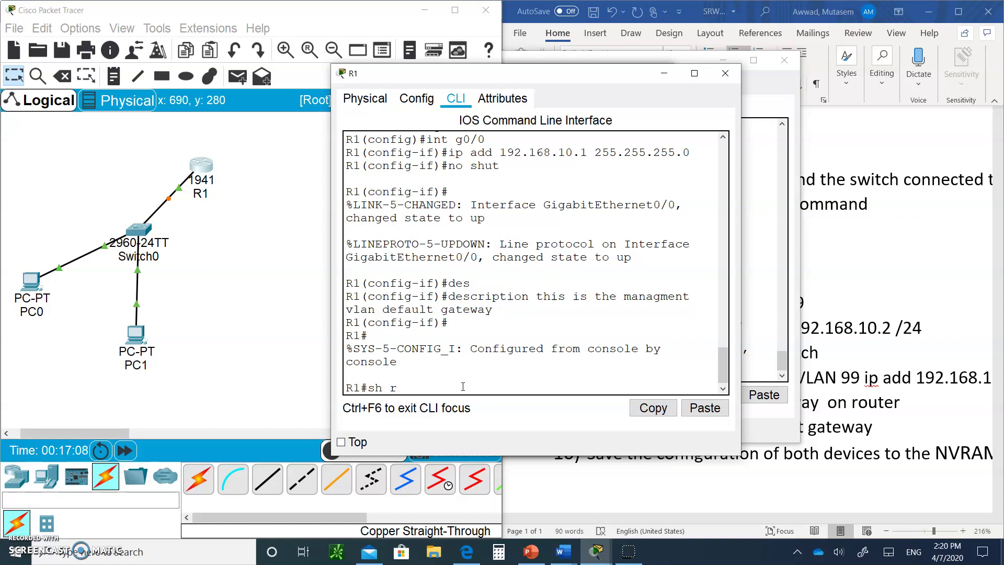
pyautogui.write('version')
pyautogui.press('Return')
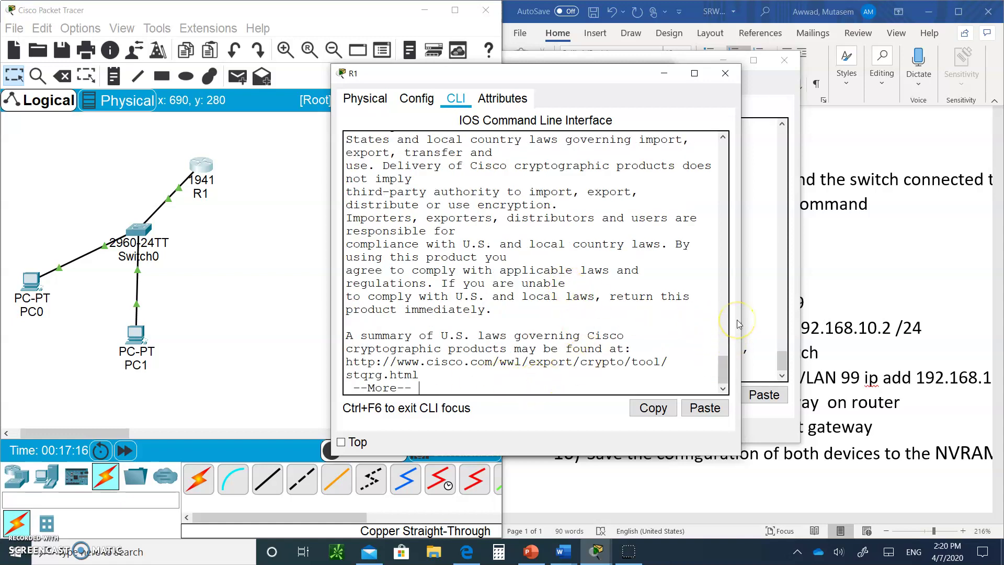
# Page through the version output and highlight configuration register 0x2102.
pyautogui.moveTo(799, 324); pyautogui.dragTo(805, 325)
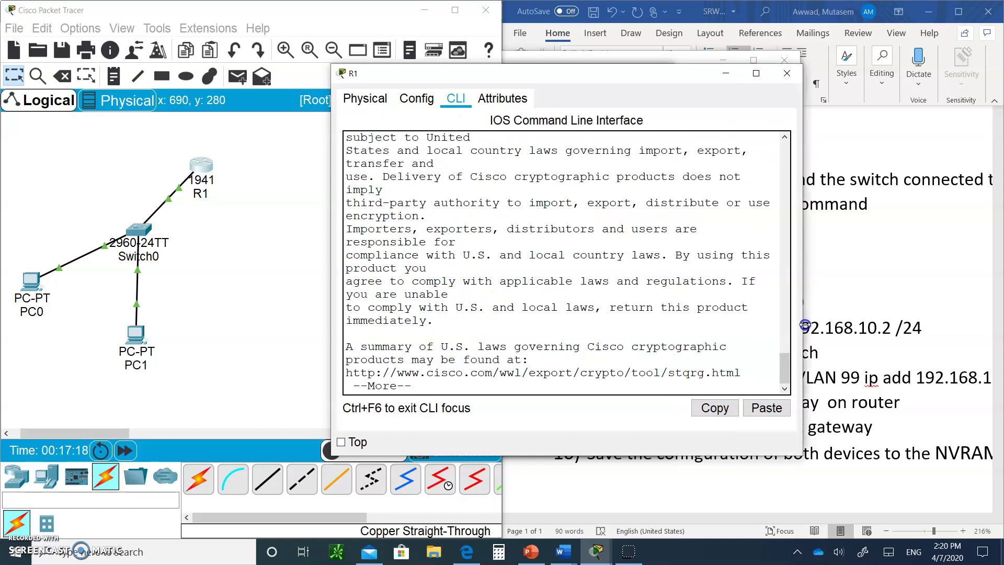
pyautogui.click(786, 364)
pyautogui.moveTo(786, 364); pyautogui.dragTo(783, 337)
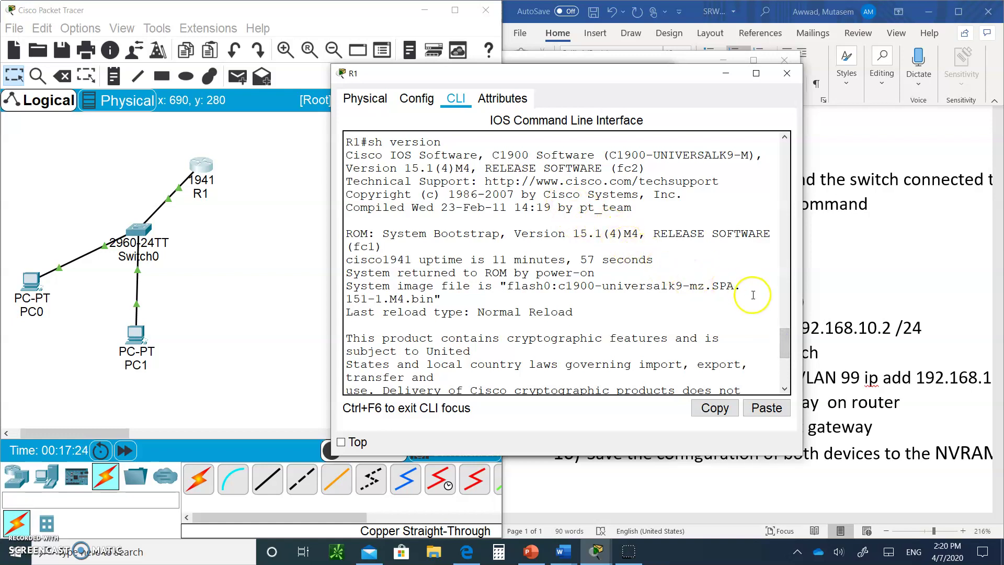
pyautogui.click(719, 152)
pyautogui.moveTo(785, 343); pyautogui.dragTo(730, 361)
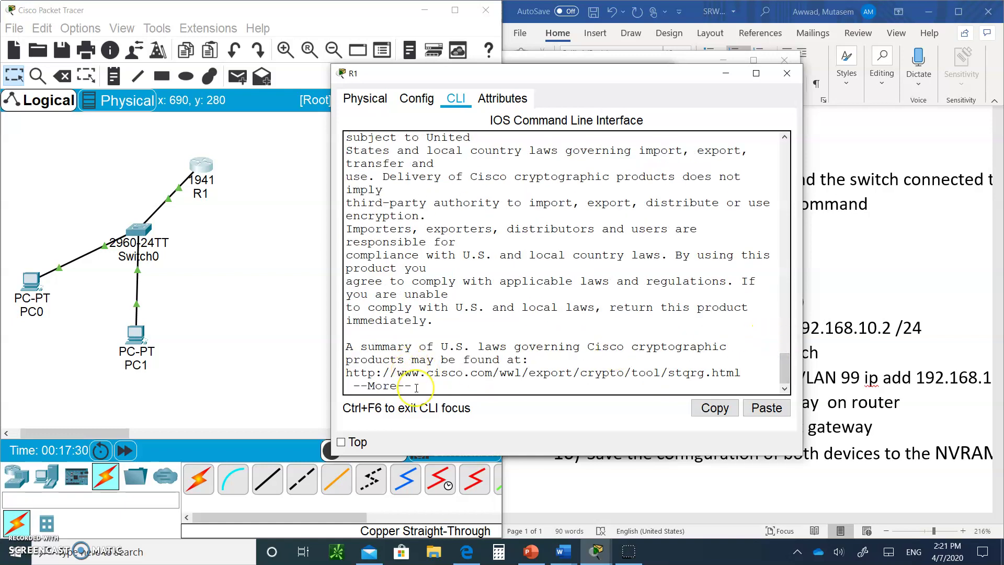
pyautogui.press('space')
pyautogui.press('space')
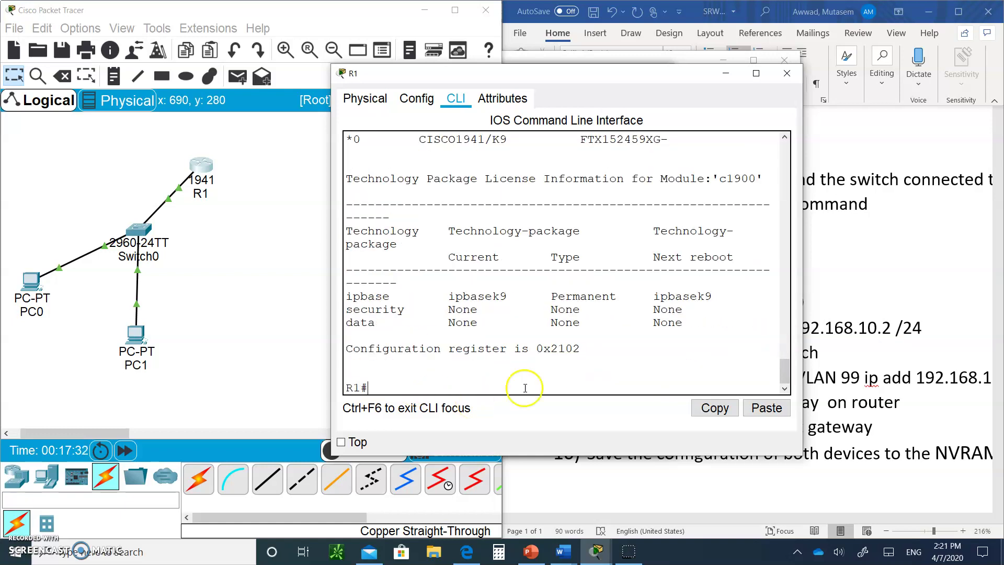
pyautogui.click(537, 346)
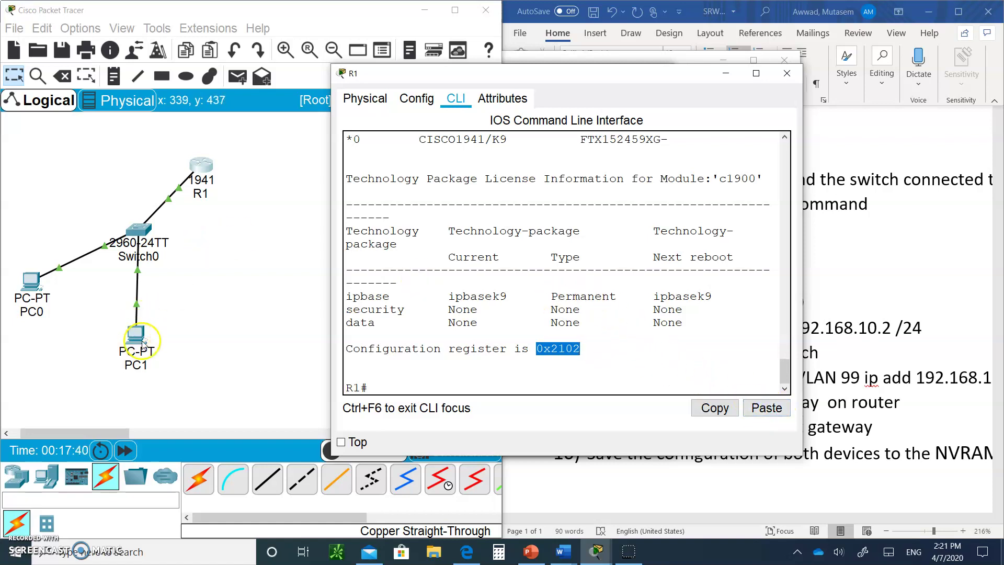
pyautogui.click(559, 76)
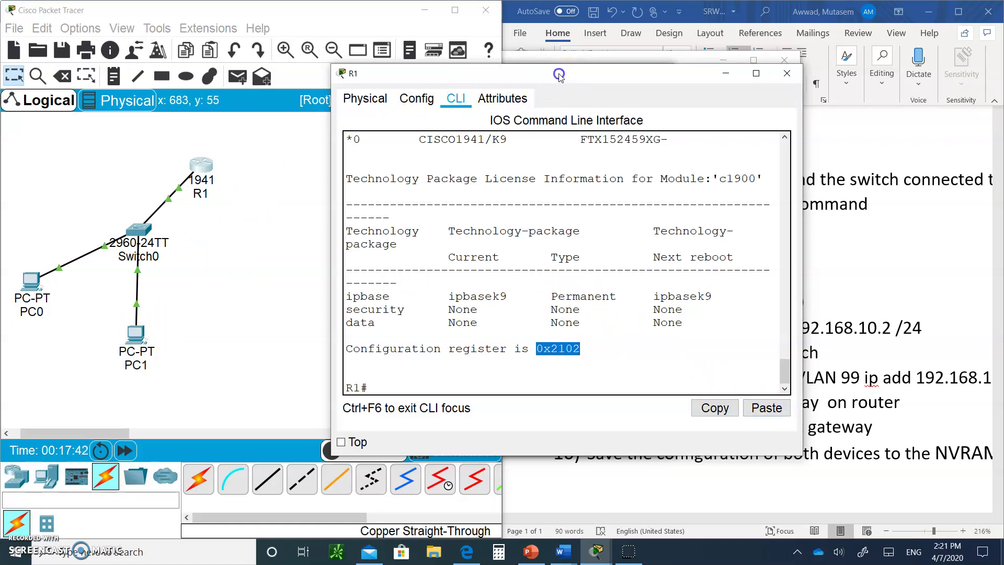
pyautogui.moveTo(559, 75); pyautogui.dragTo(659, 114)
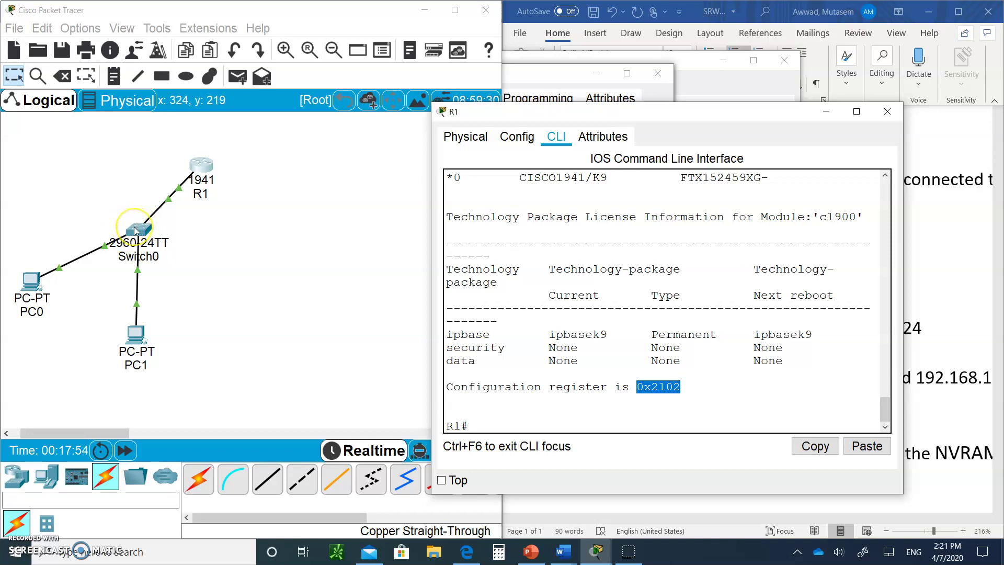
pyautogui.click(192, 301)
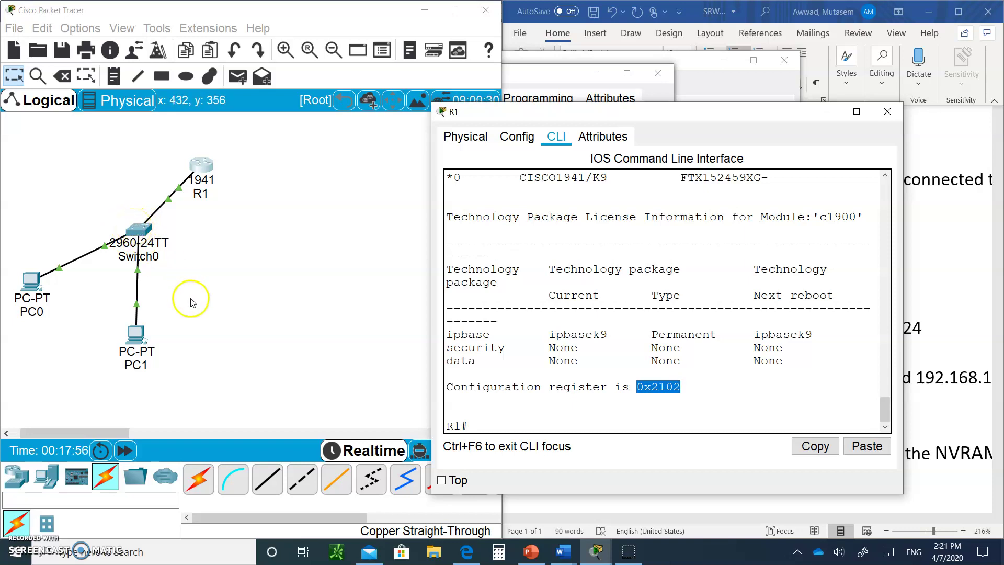